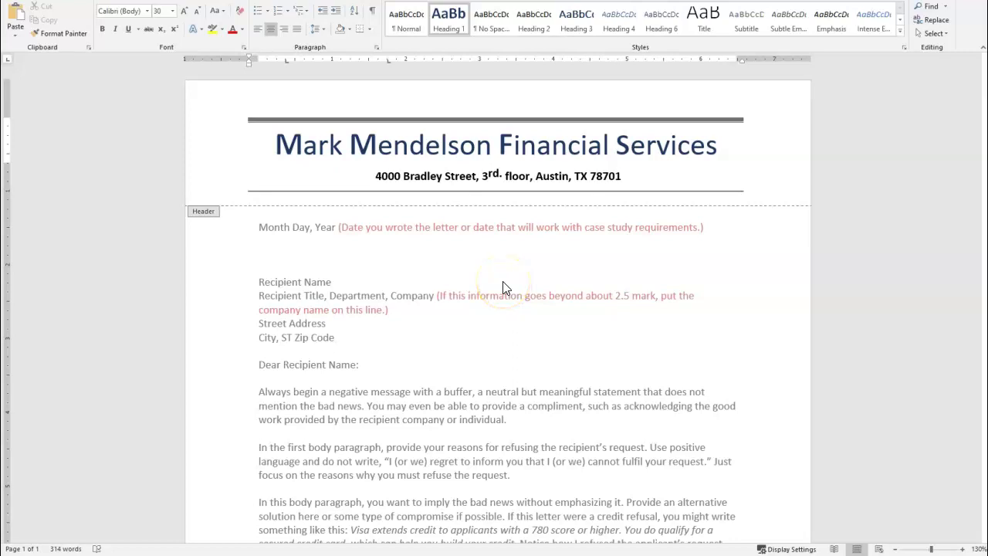
- Open the letterhead header for editing, check the ruler display and header position options, and close the header
double_click(483, 283)
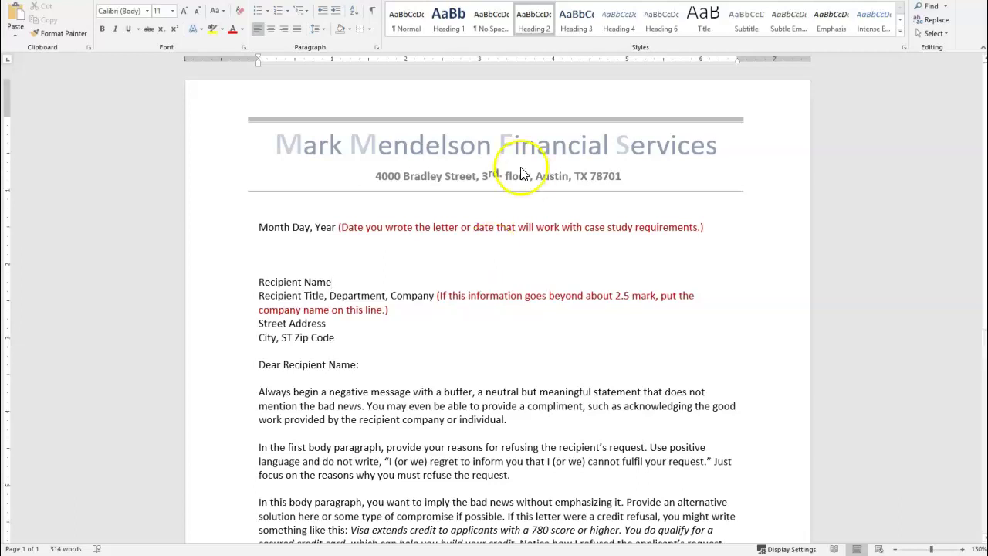
double_click(468, 108)
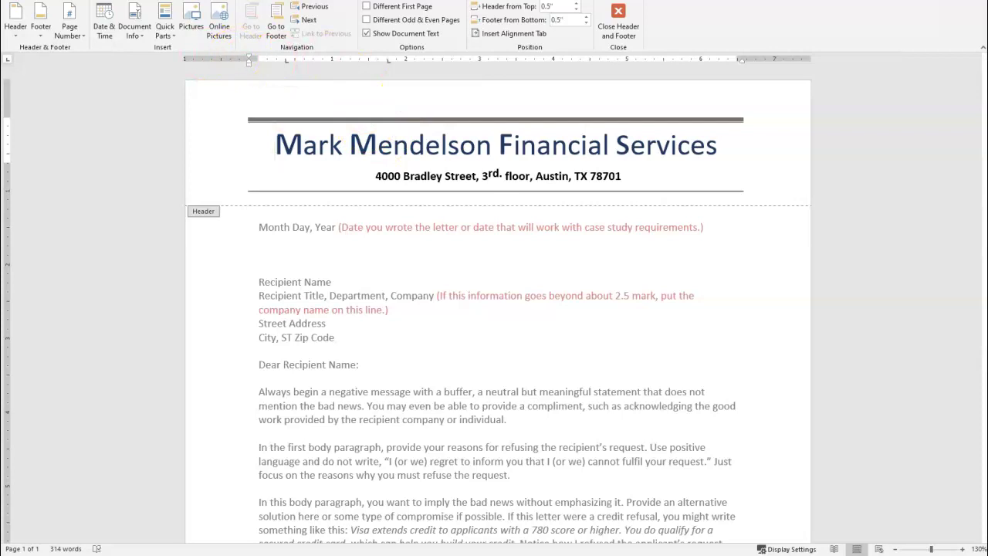
click(226, 2)
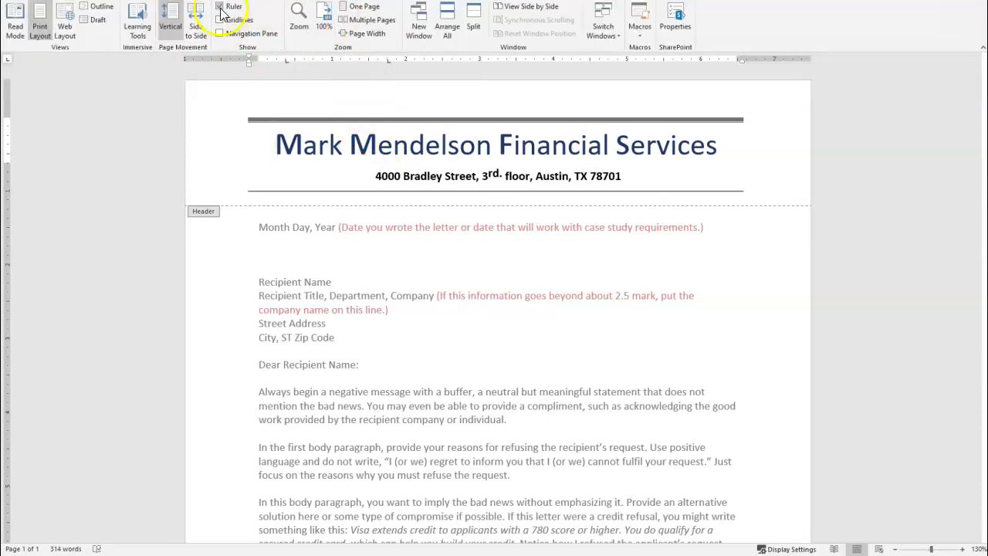
click(266, 2)
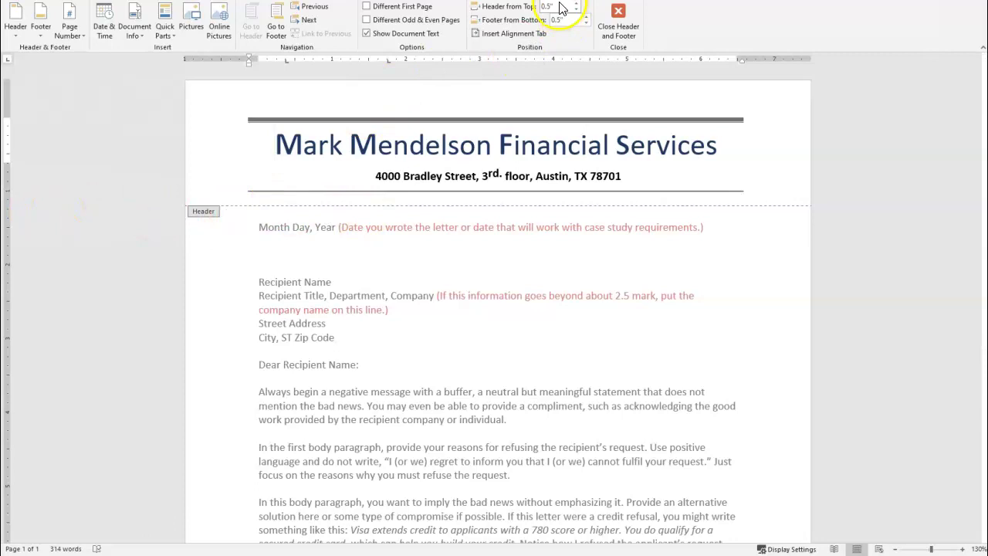
click(278, 147)
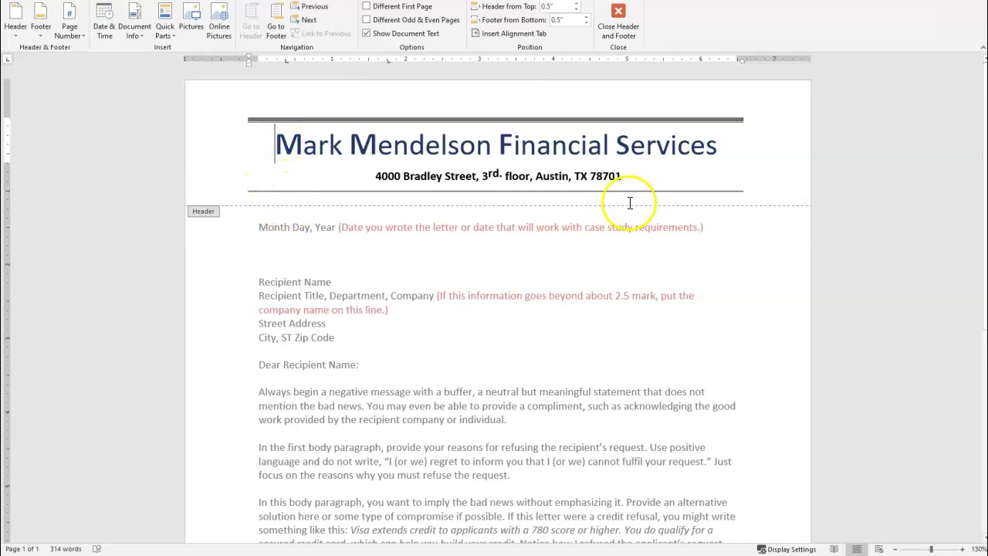
click(618, 15)
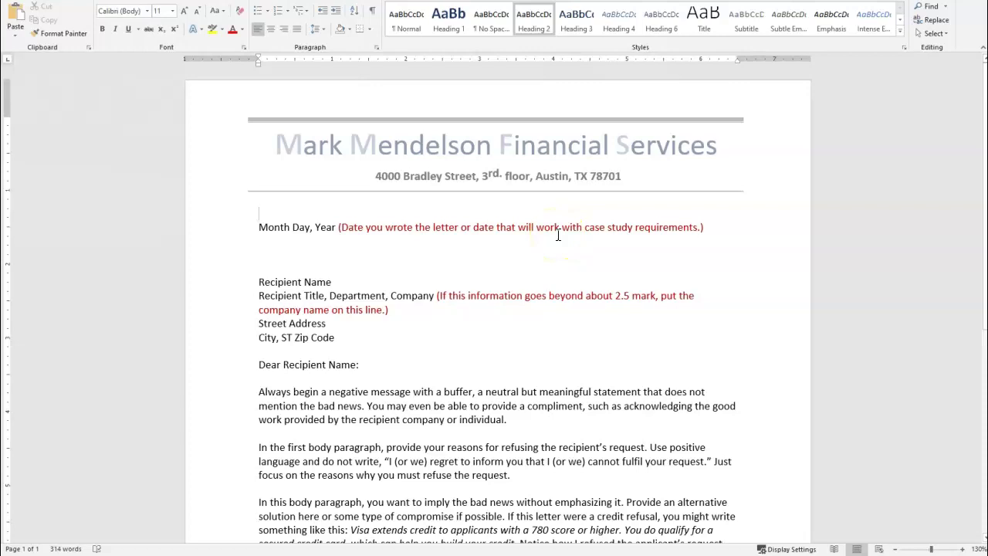
- Try a page break below the typist's initials to check the letterhead on a second page
scroll(595, 247, down, 9)
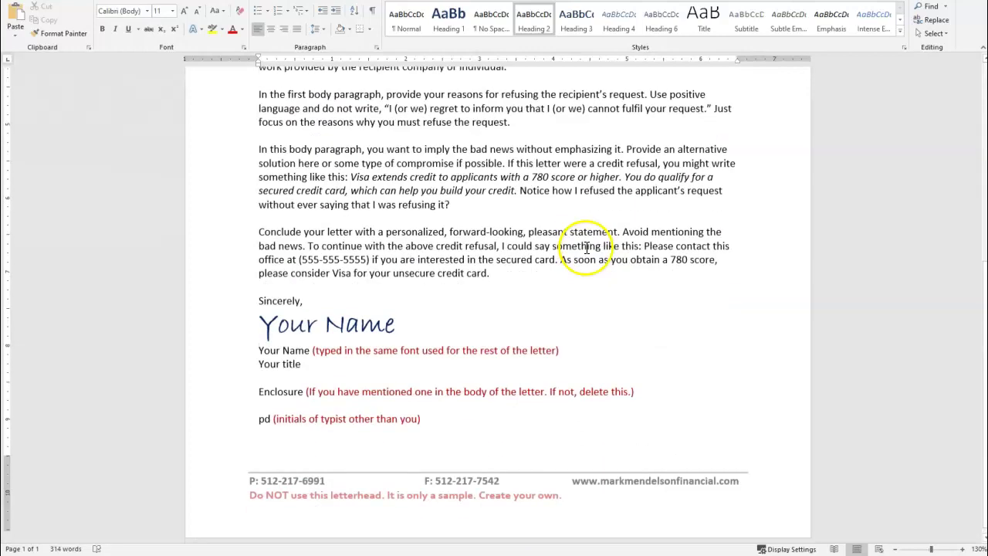
click(440, 448)
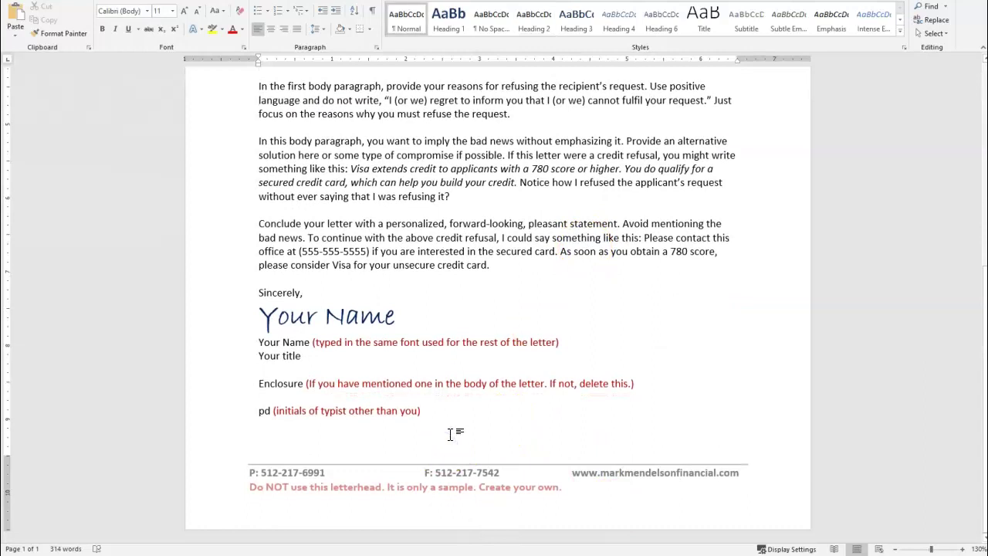
key(ctrl+Return)
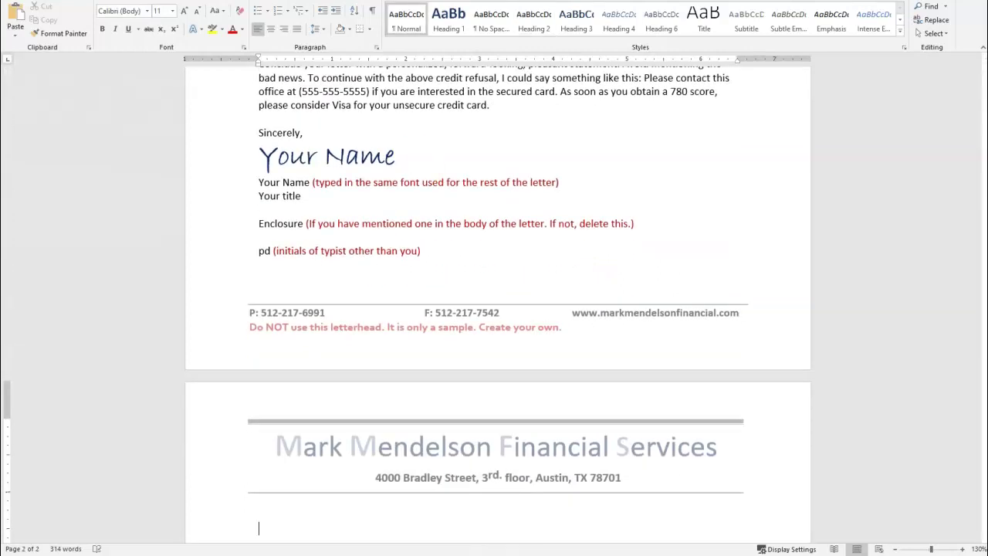
scroll(540, 300, up, 12)
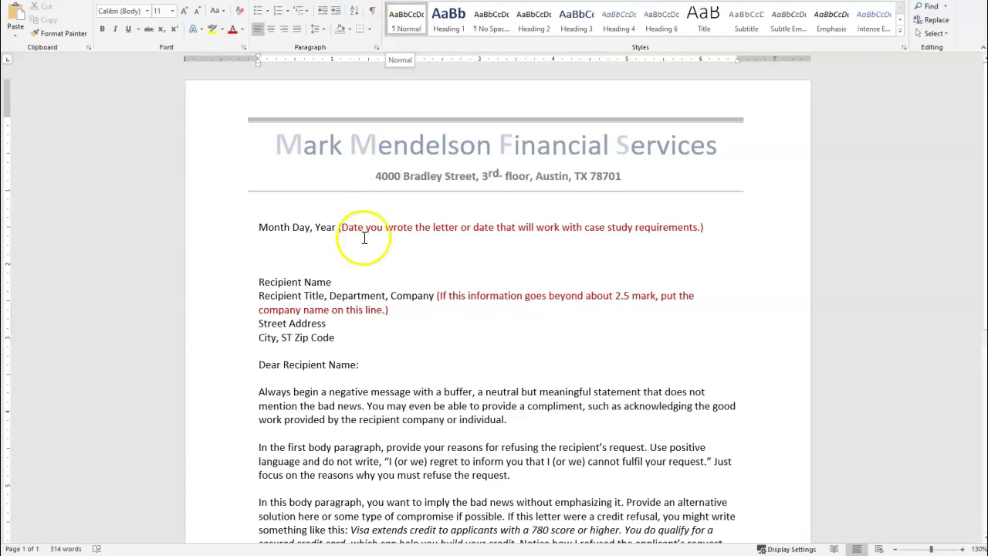
- Review the letter from letterhead to footer, open the header for editing, and return to the letter body
click(516, 417)
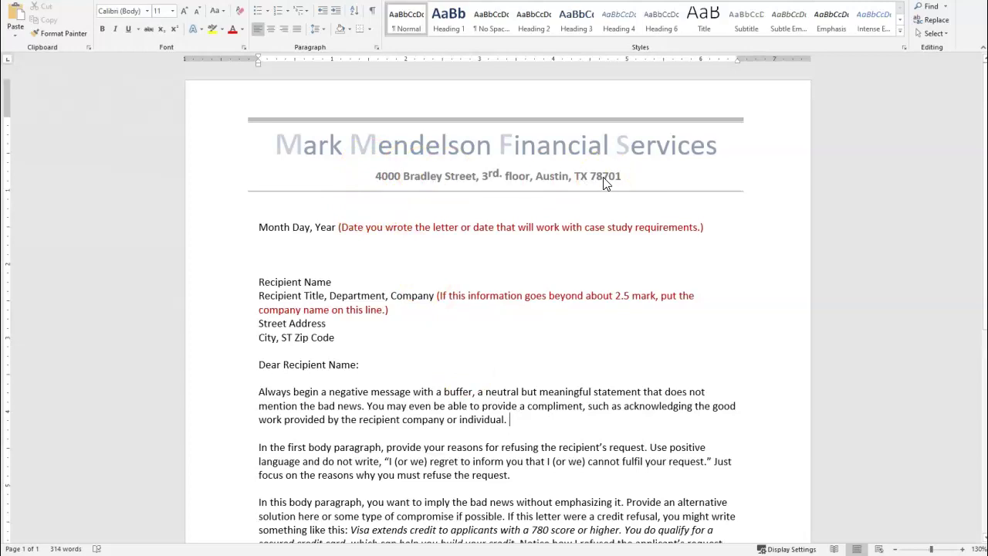
scroll(605, 182, down, 10)
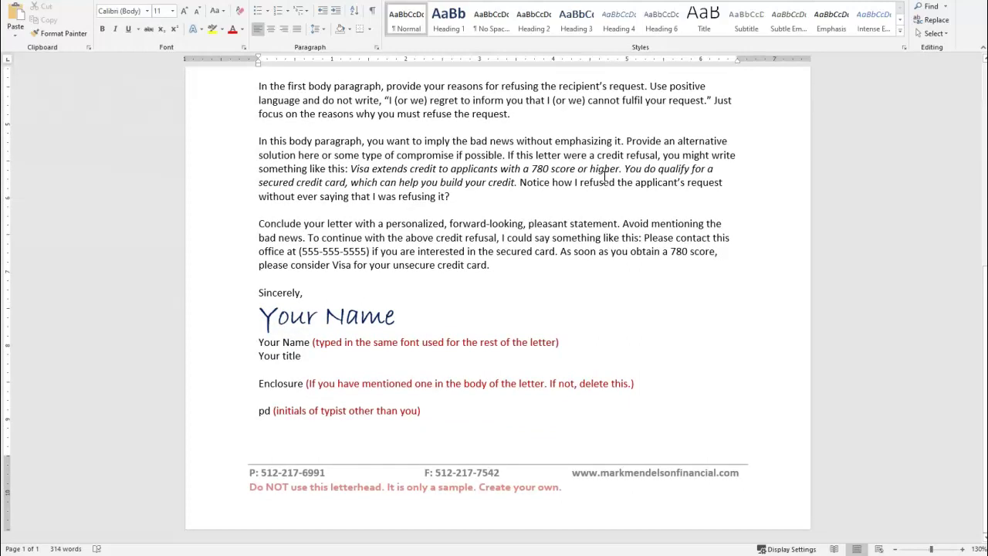
scroll(604, 178, up, 10)
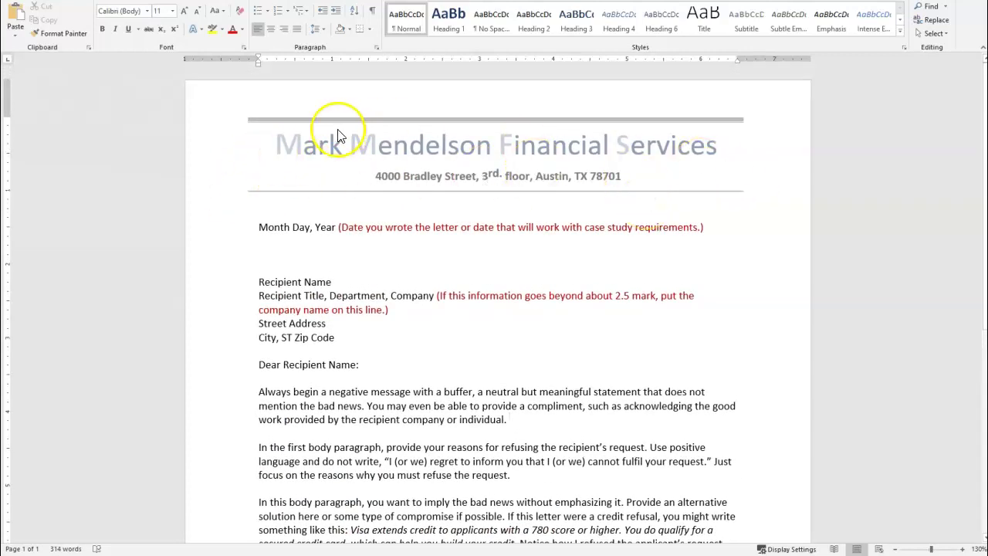
click(551, 149)
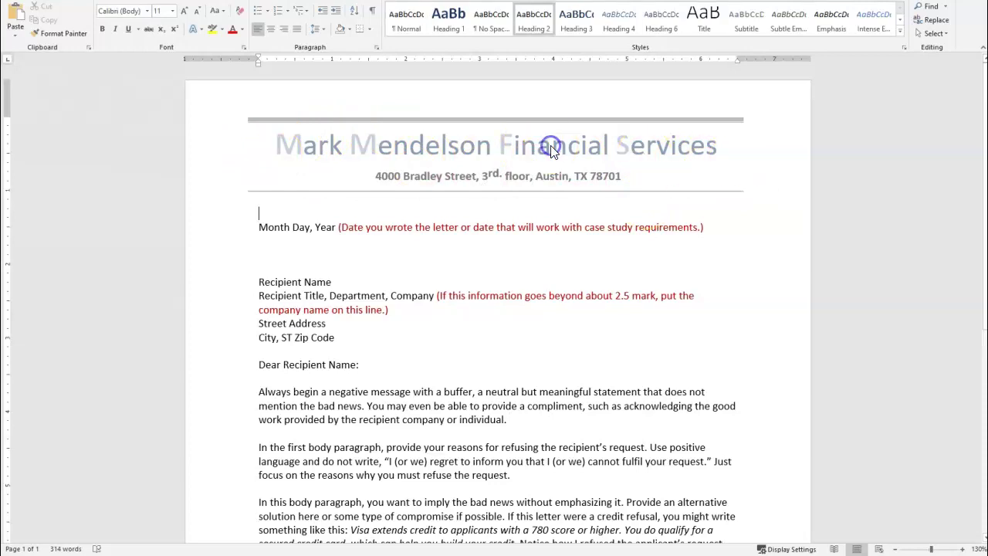
double_click(550, 148)
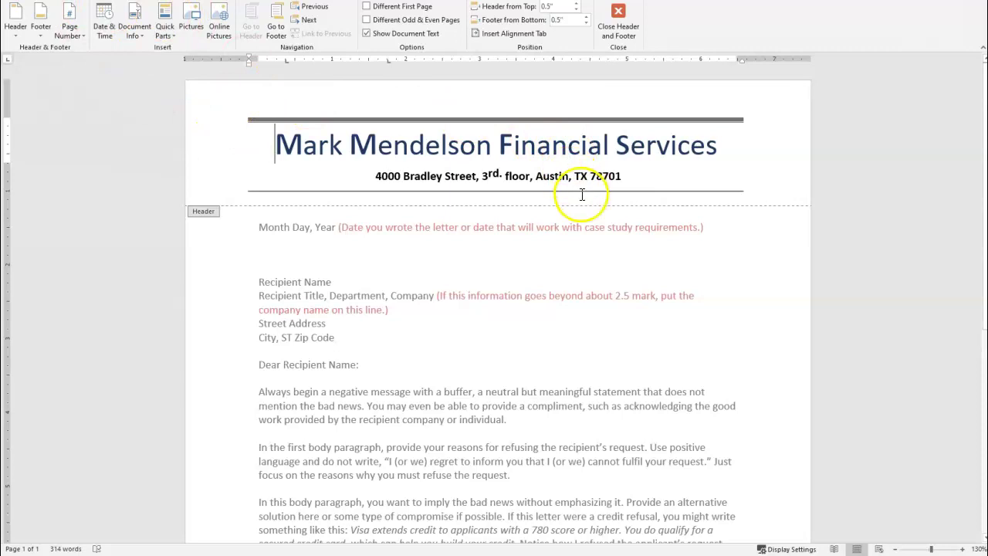
double_click(480, 216)
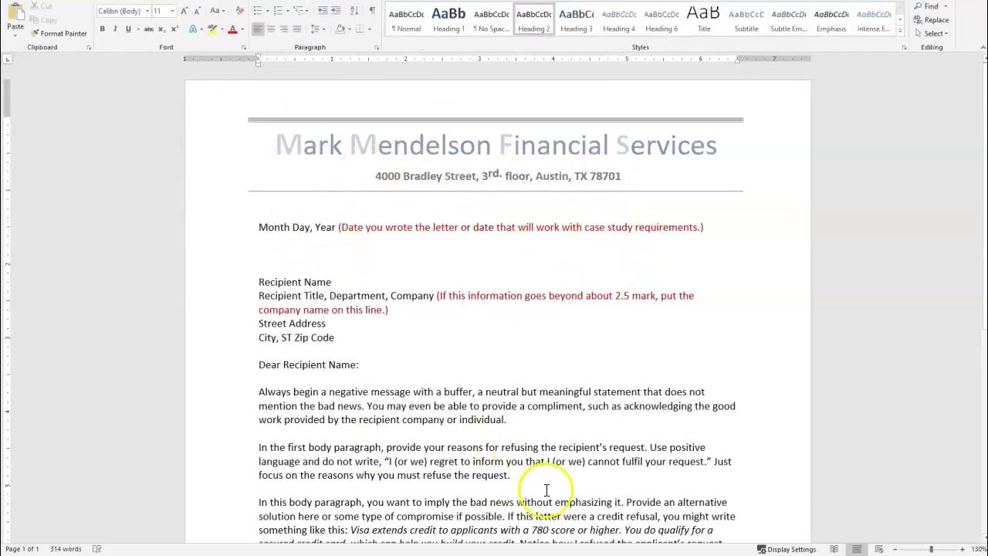
- Append a comma and the title "President" to the recipient name line
scroll(545, 490, down, 1)
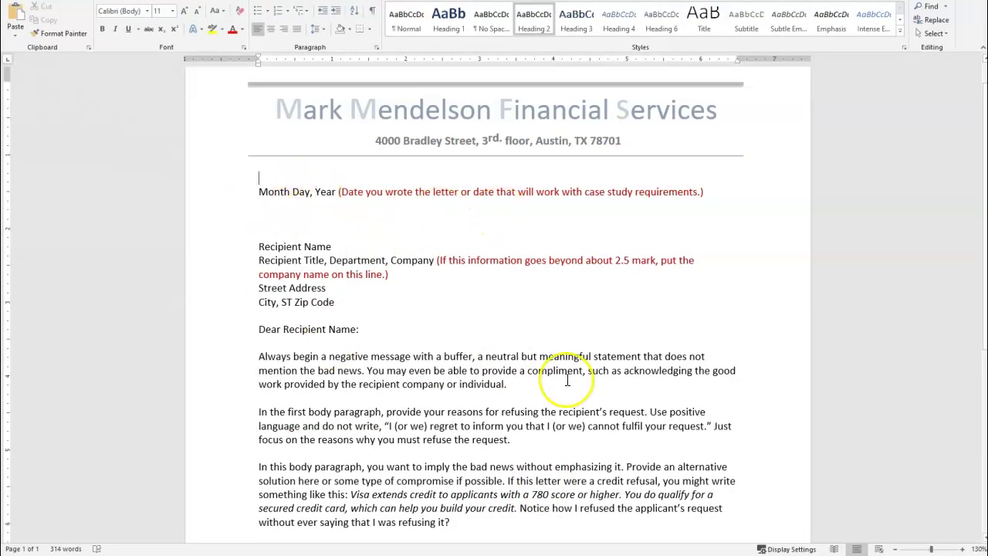
scroll(567, 379, down, 2)
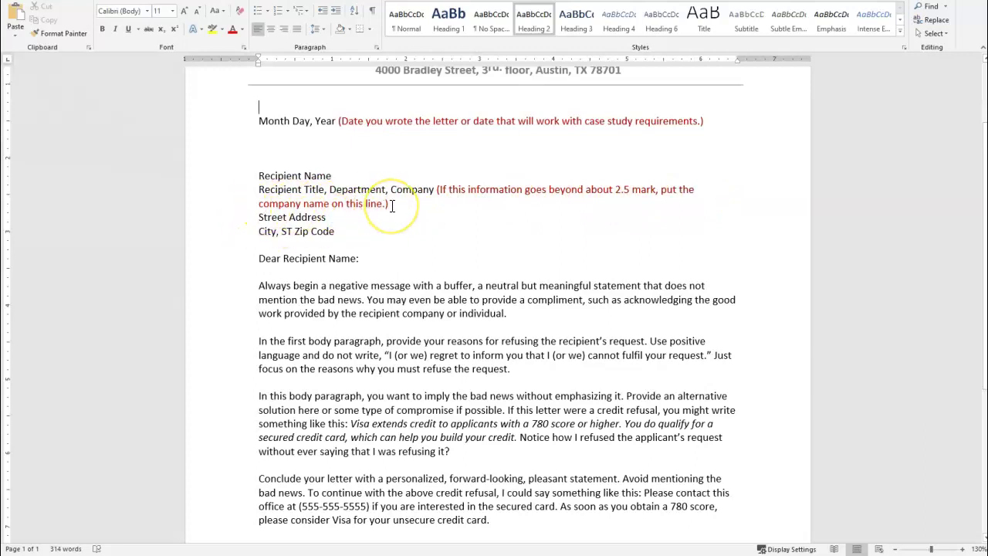
click(334, 175)
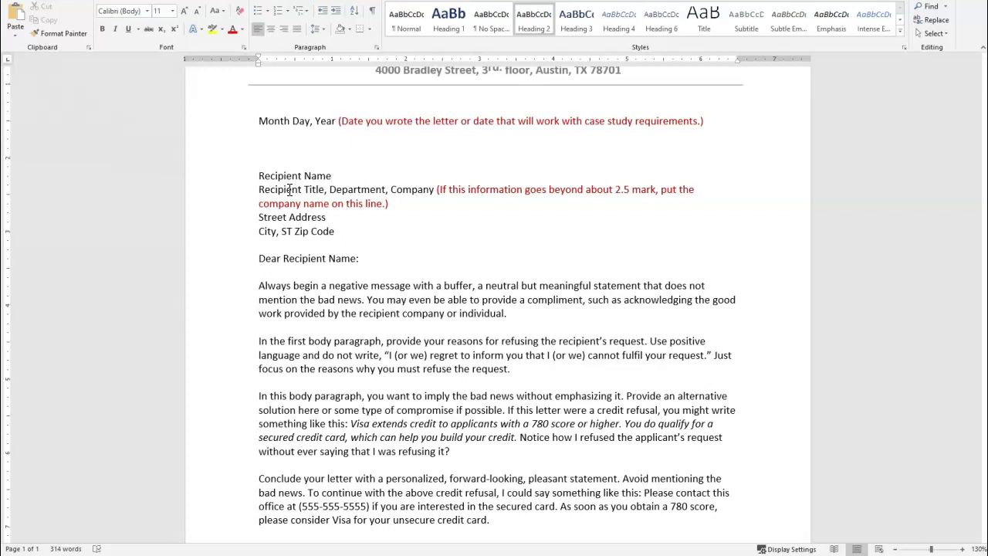
click(341, 176)
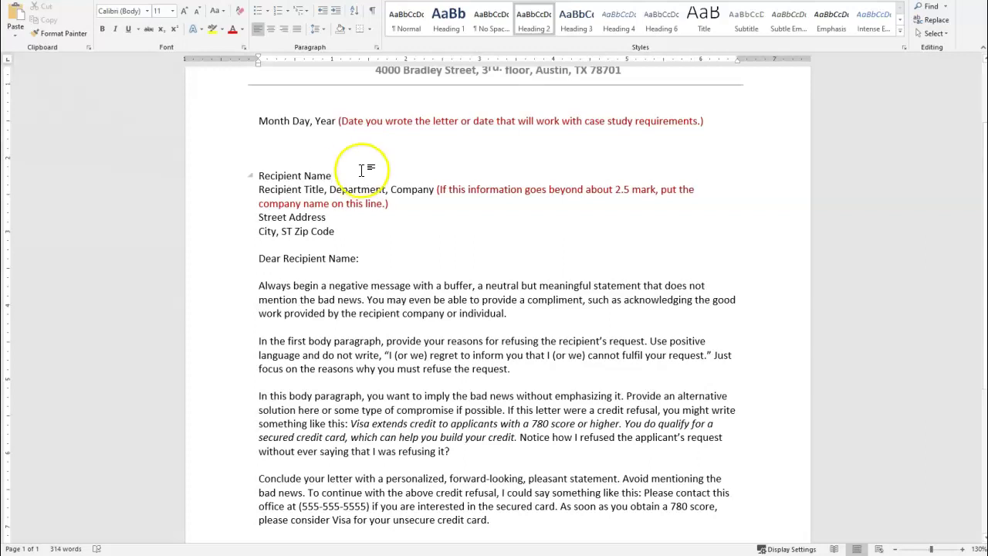
text(, )
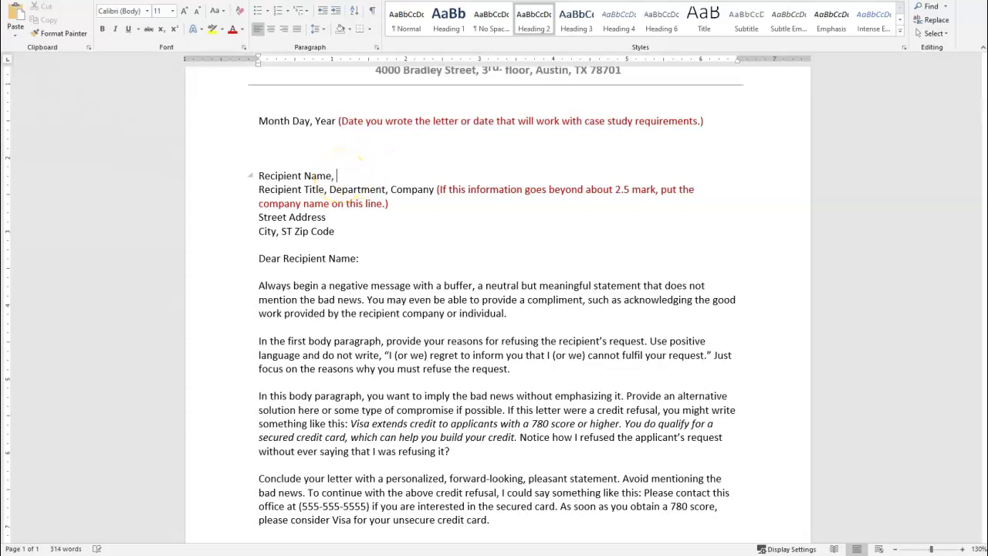
text(President)
click(259, 189)
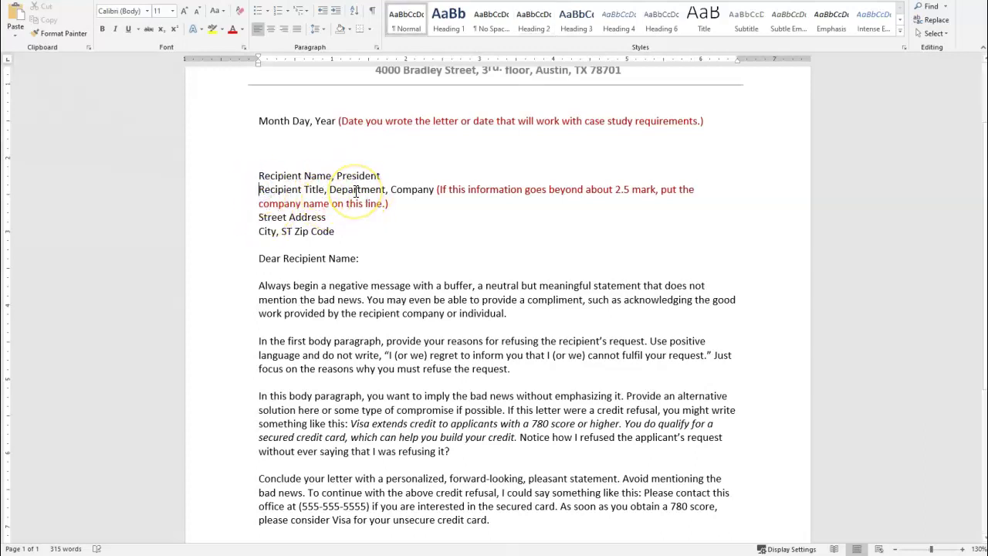
- Remove the title and its comma from the recipient name line
drag(336, 176, 384, 176)
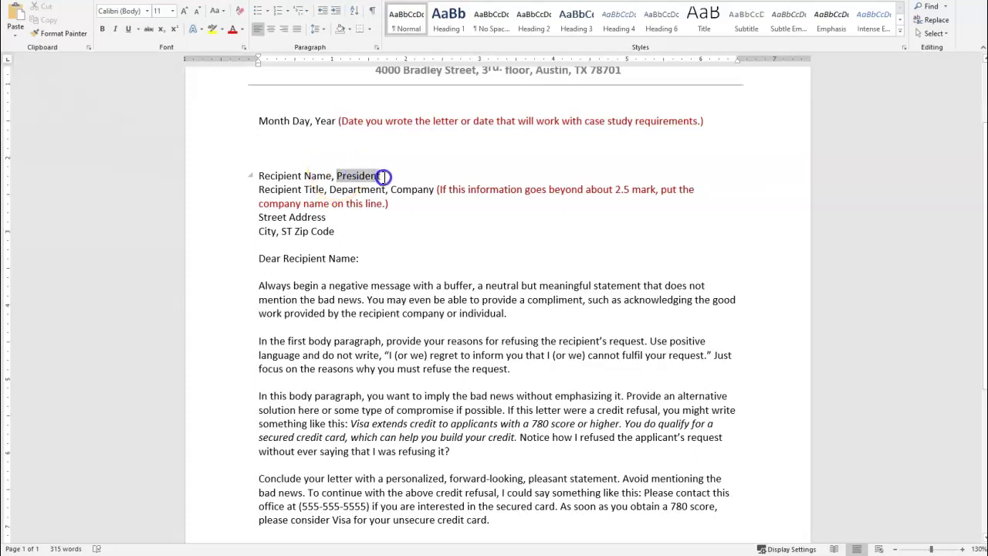
key(BackSpace)
key(BackSpace)
key(BackSpace)
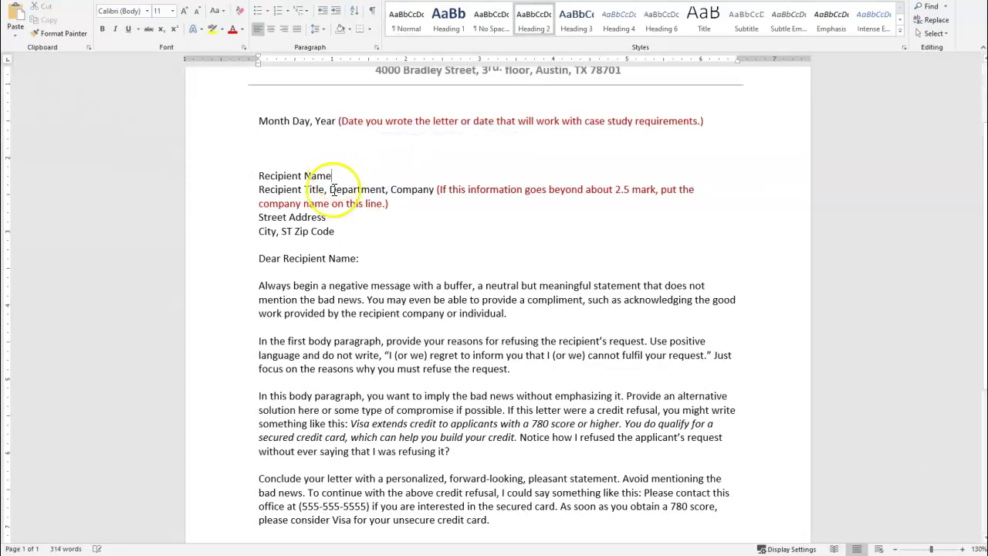
- Add "President, Board of Directors" on its own line below the recipient name, and start the following line with "Court Appointed"
click(258, 189)
text(Pres)
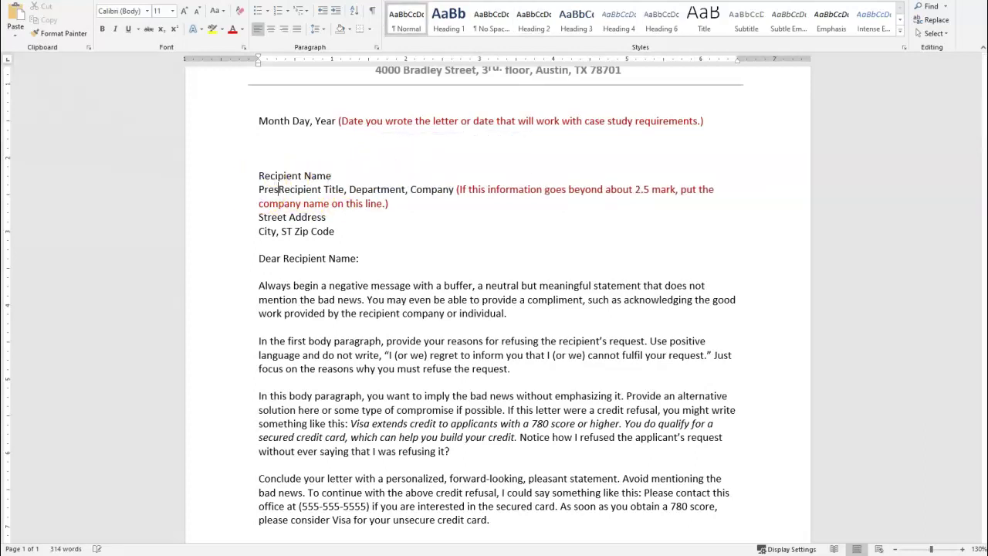
text(ident, )
text(Board of Direc)
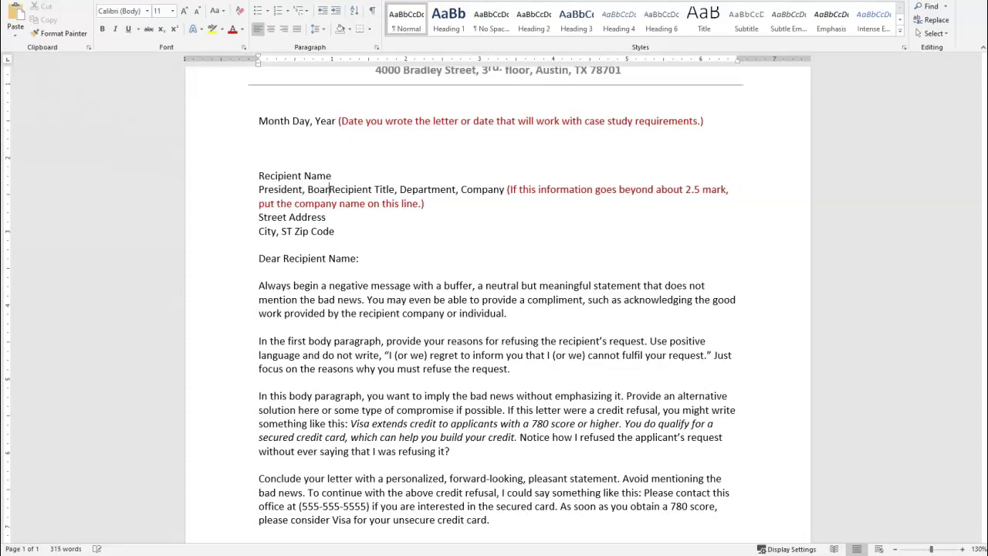
text(tors)
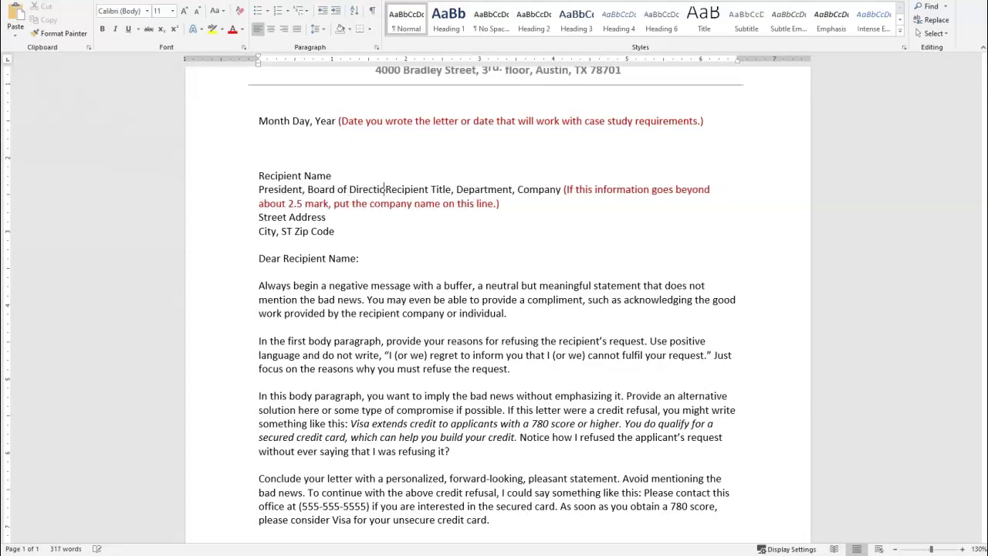
key(Return)
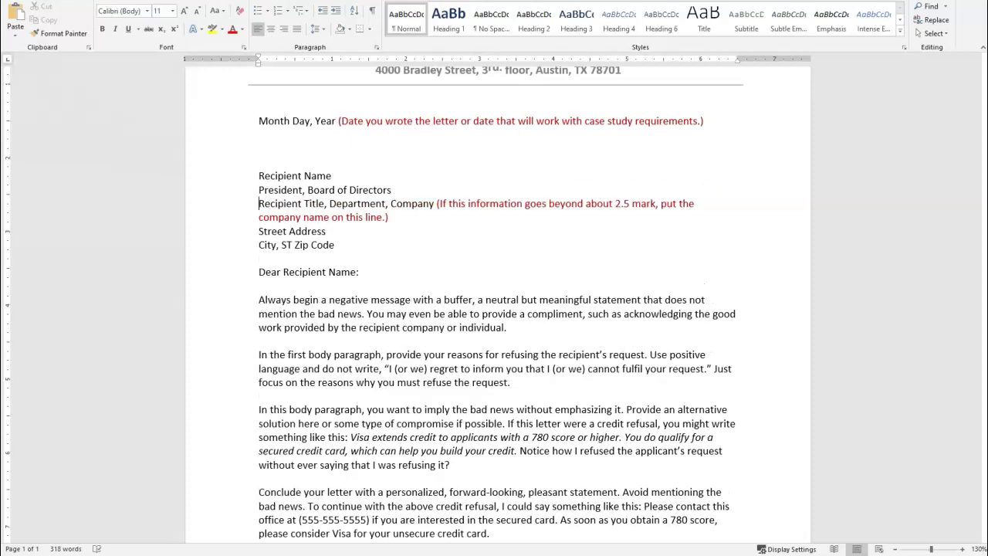
text(Court Appoin)
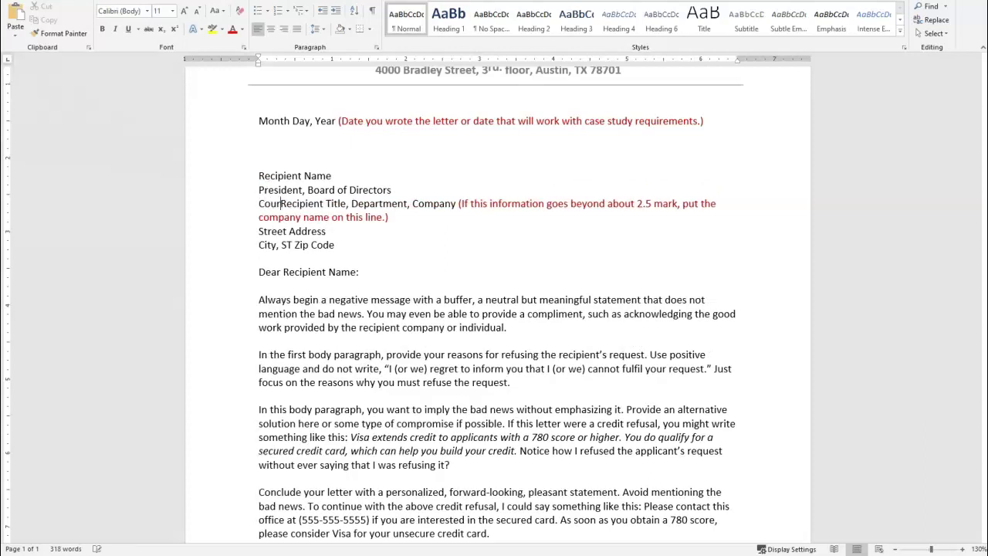
text(ted)
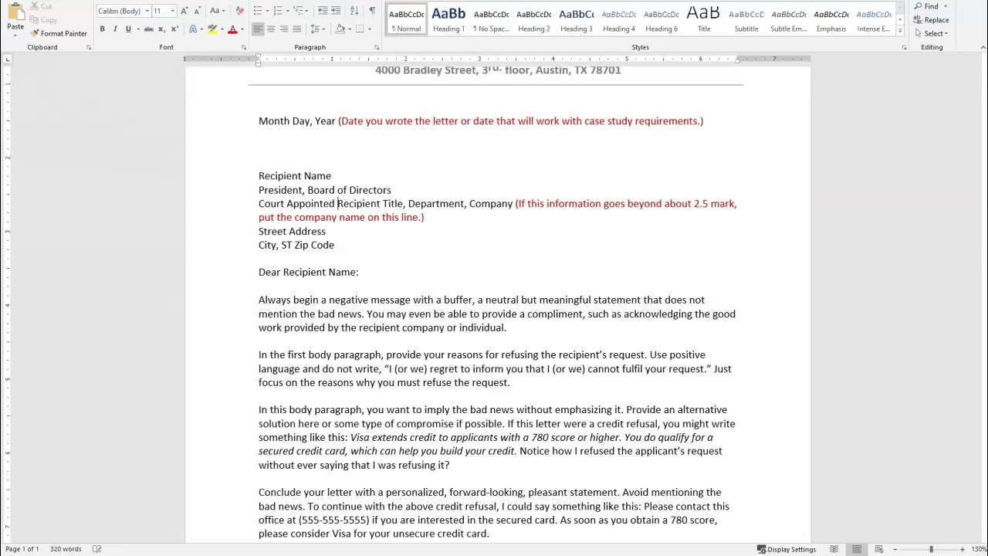
- Copy "National Court Appointed Special Advocates" from the Case Study 7.4 paragraph in the assignment sheet, and return to the sample letter
mouse_move(391, 554)
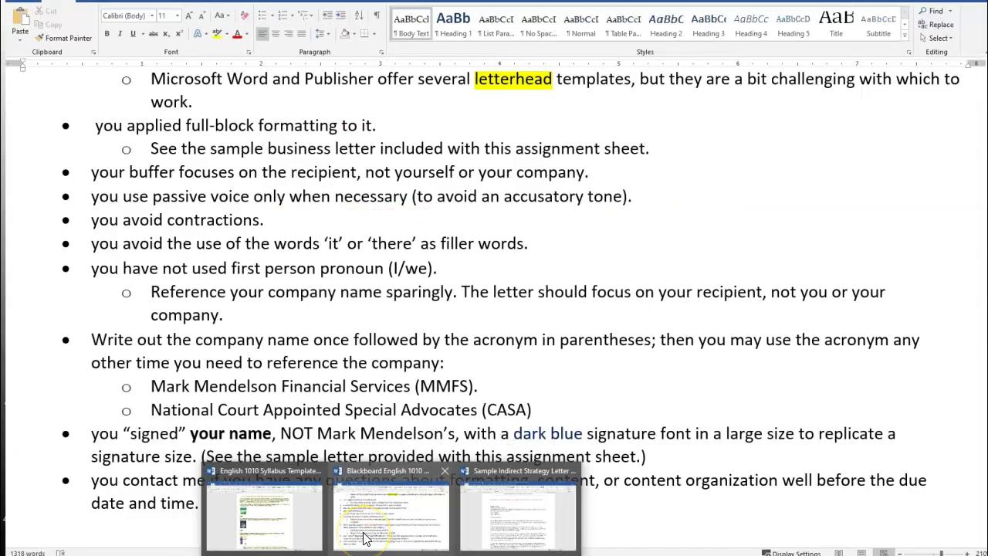
click(364, 535)
scroll(507, 490, up, 20)
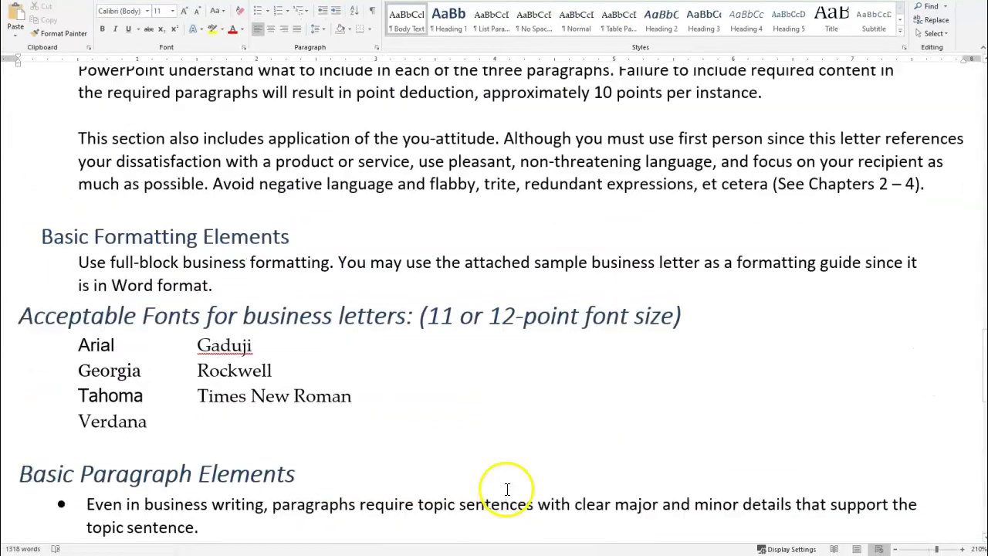
scroll(507, 489, up, 5)
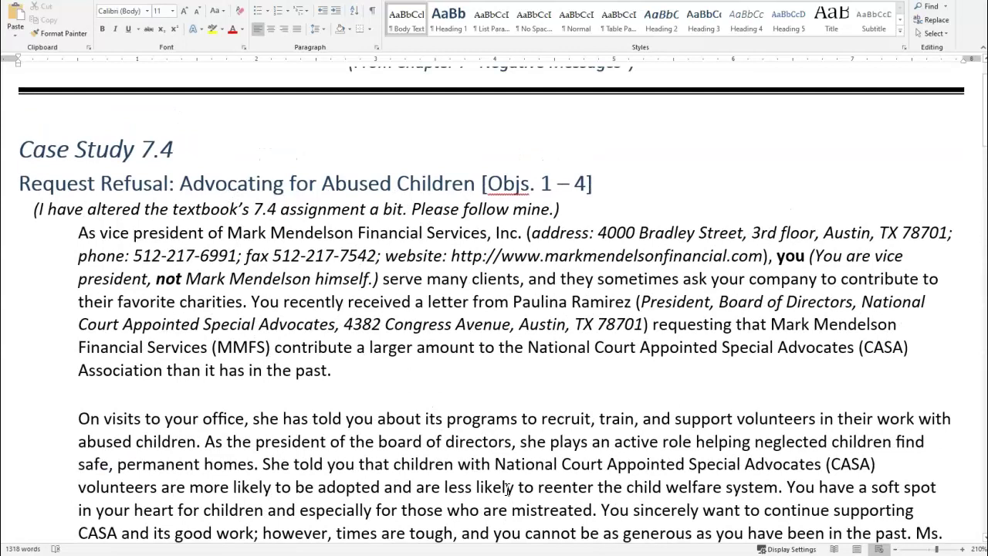
drag(862, 301, 320, 328)
key(ctrl+c)
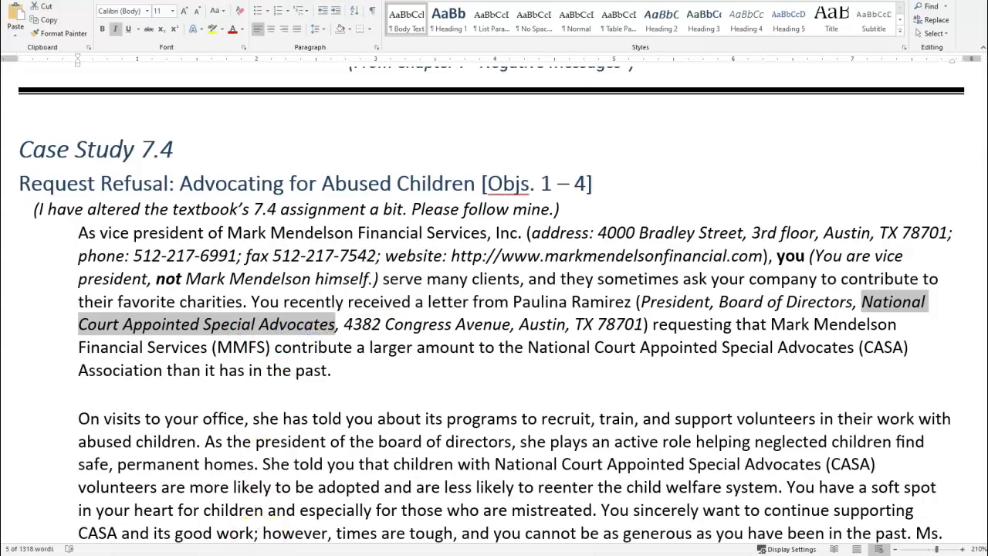
click(492, 517)
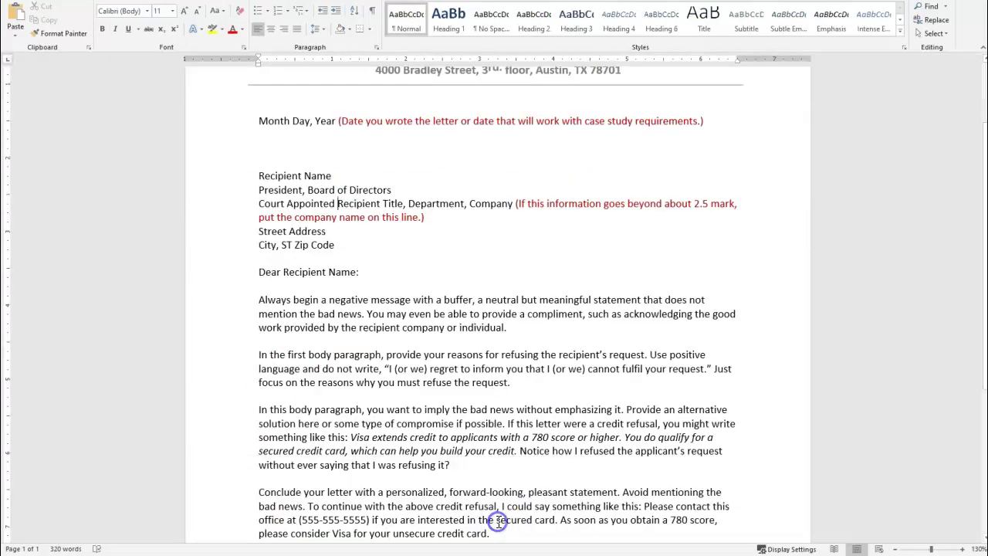
- Paste the copied organization name before the recipient title placeholder, and delete the "Court Appointed" text in front of it
click(337, 204)
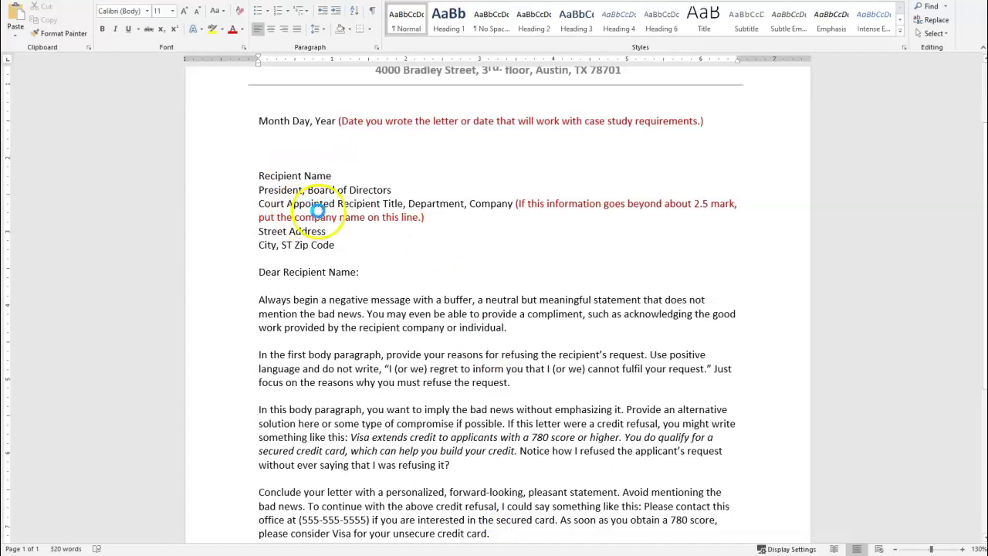
key(ctrl+v)
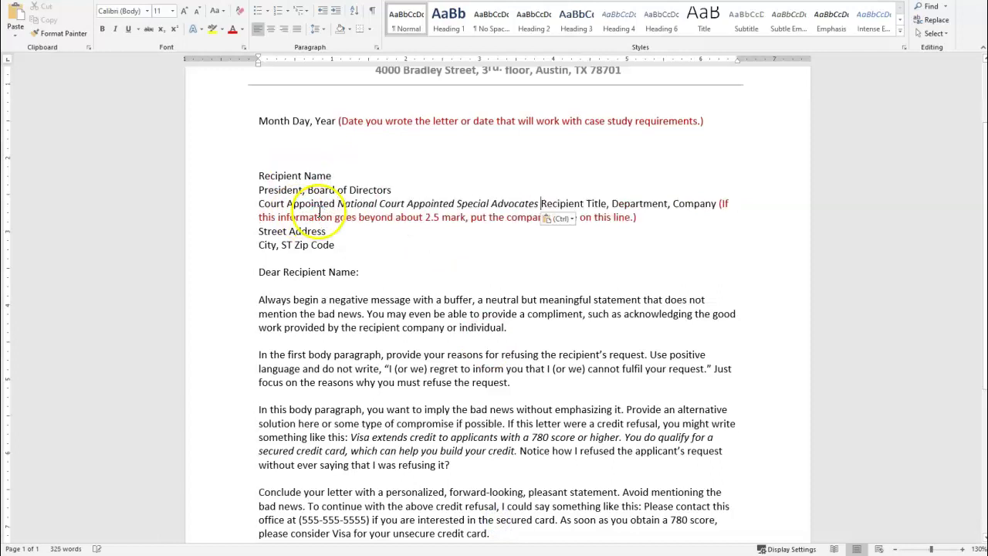
click(262, 203)
drag(262, 202, 336, 203)
key(Delete)
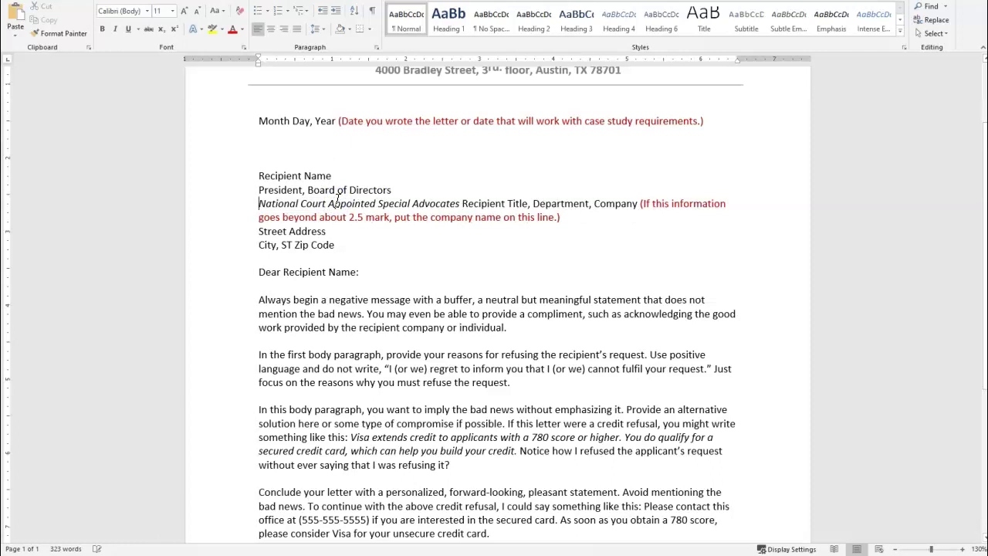
- Remove the italics from "National Court Appointed Special Advocates" in the recipient address block
drag(263, 203, 635, 204)
click(114, 30)
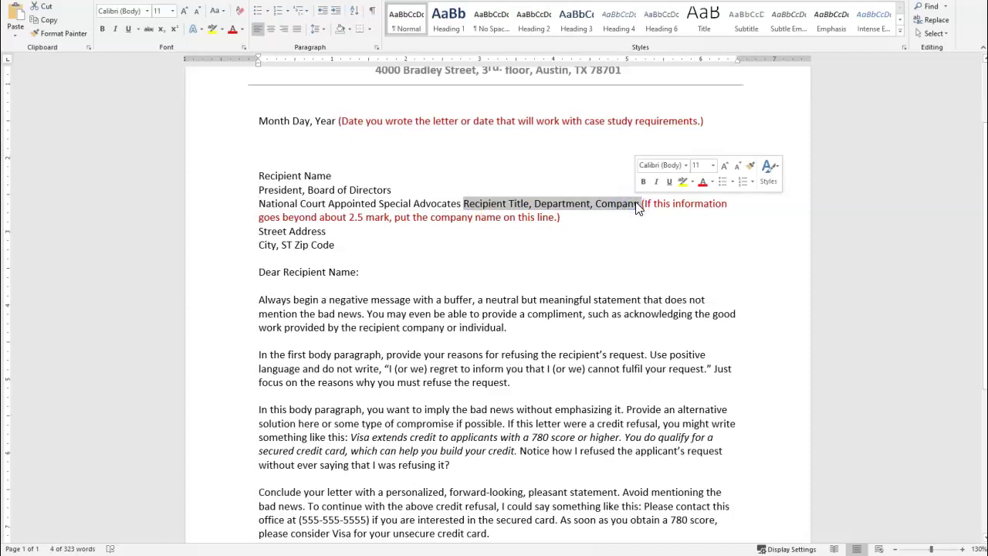
click(540, 205)
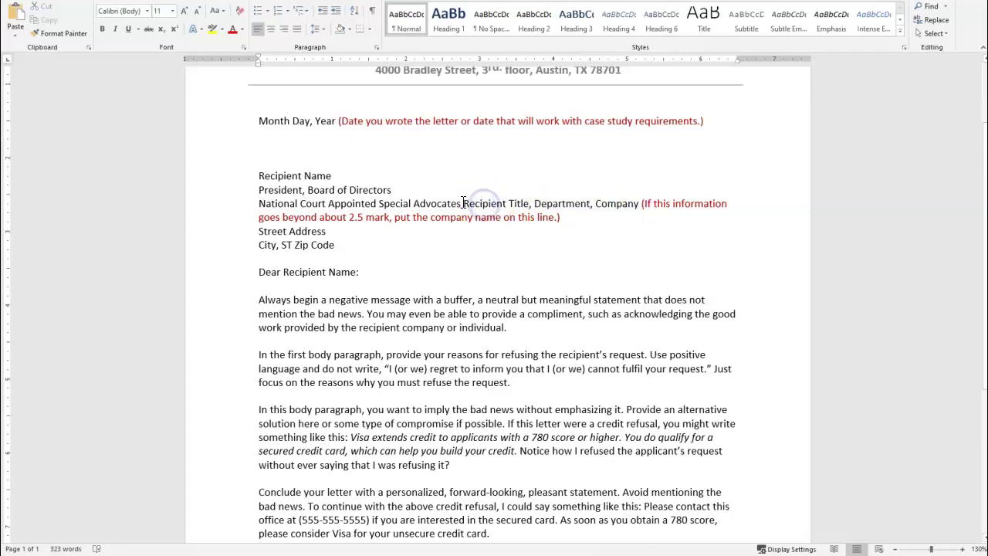
- Delete the title, department and company placeholder with its red note after the organization name, and undo the deletion
drag(463, 203, 557, 215)
key(Delete)
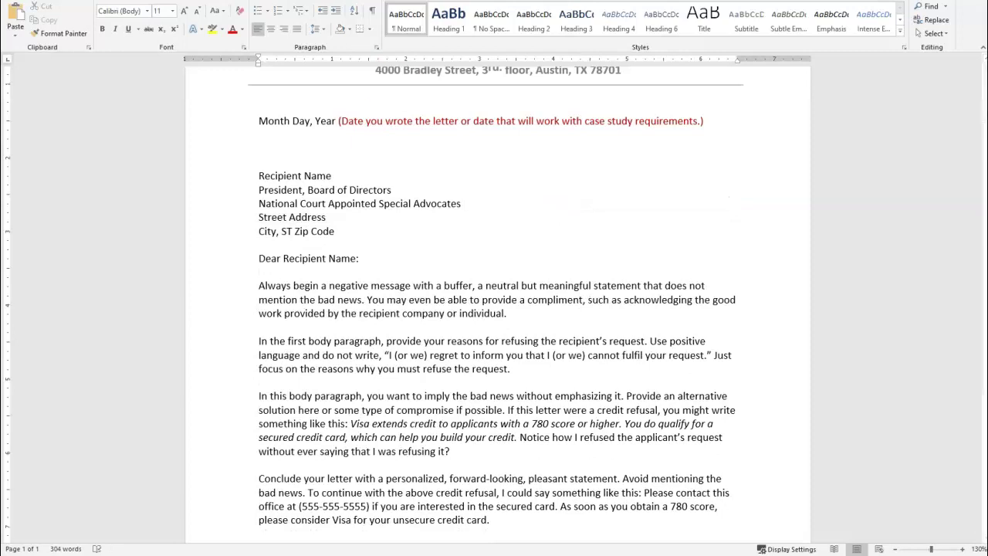
key(ctrl+z)
click(543, 324)
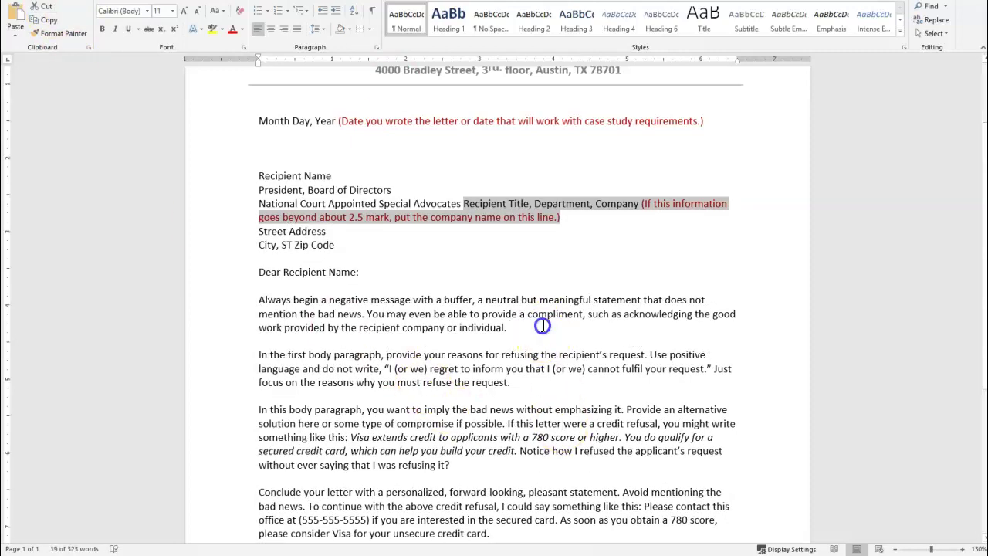
- Delete "President, Board of Directors" and "National Court Appointed Special Advocates" from the address block, leaving the original recipient title placeholder line
drag(261, 189, 378, 191)
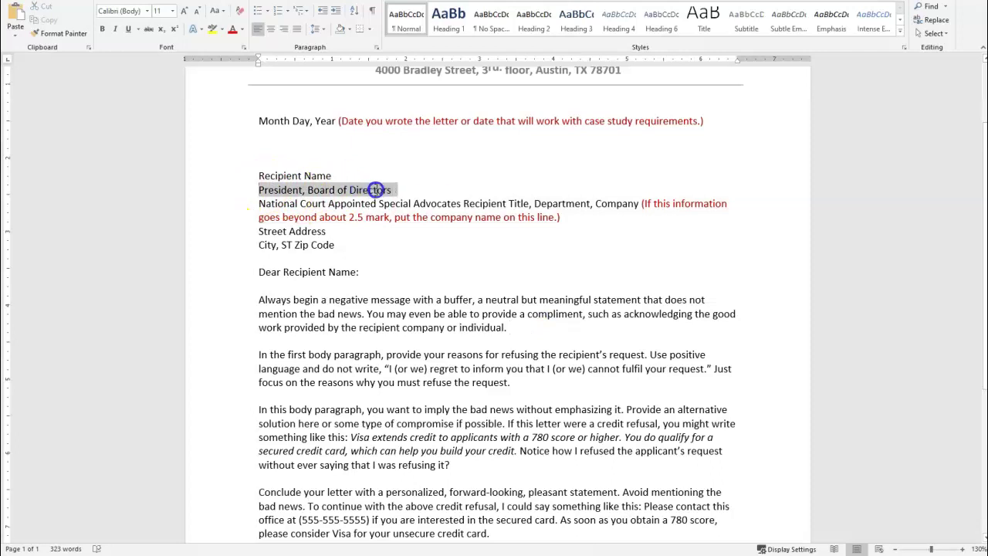
key(Delete)
drag(266, 189, 460, 190)
key(Delete)
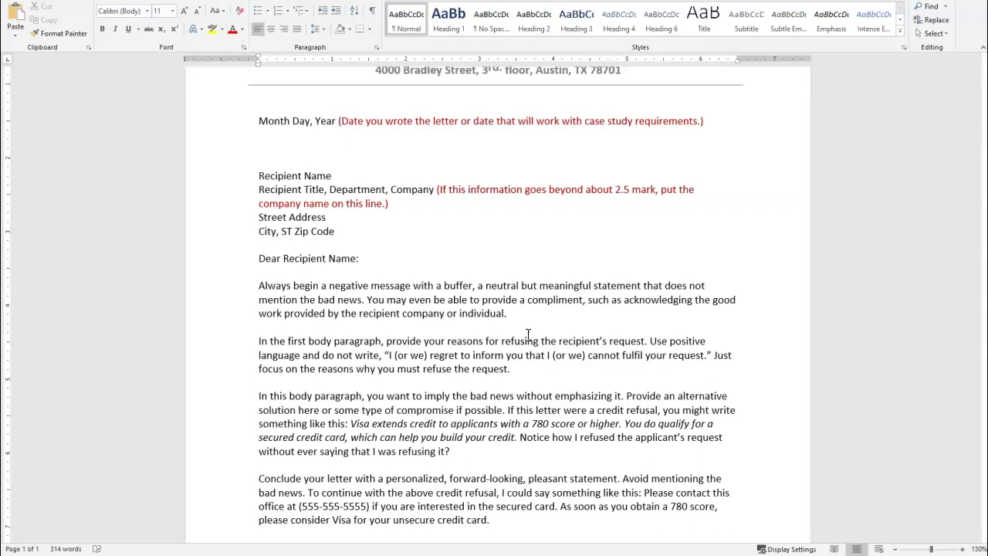
- Examine the colon after the salutation, the body paragraphs and the closing lines of the sample letter
scroll(441, 378, down, 3)
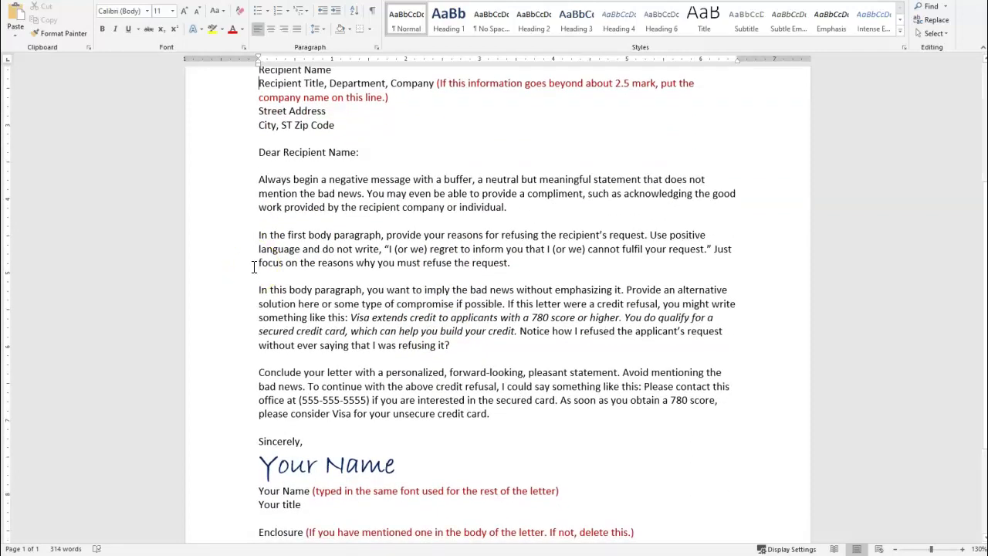
scroll(342, 220, down, 1)
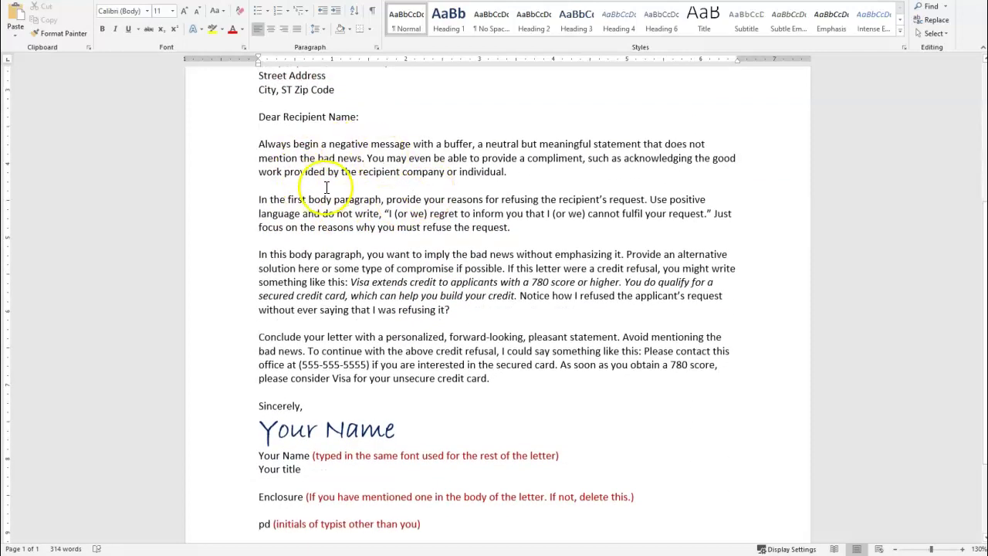
double_click(360, 117)
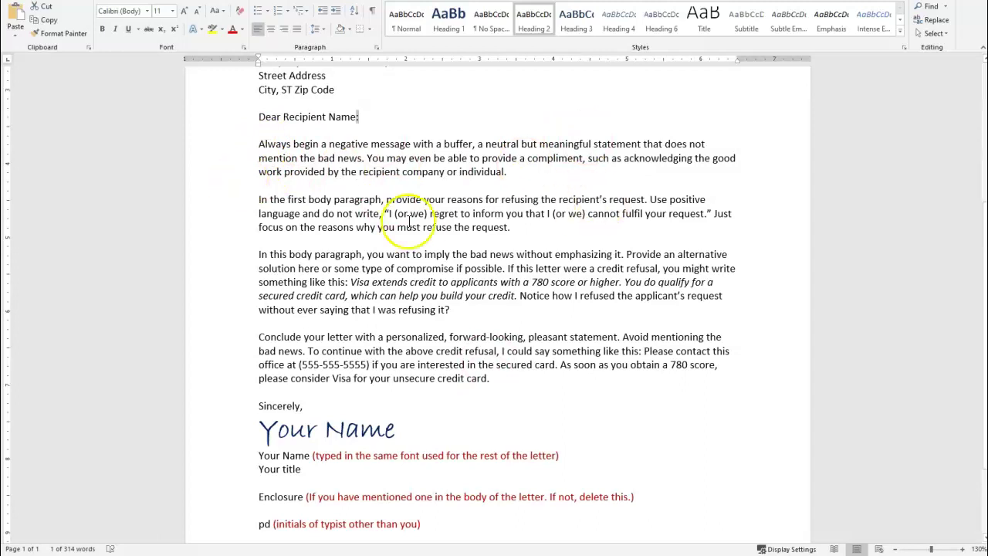
scroll(467, 242, down, 3)
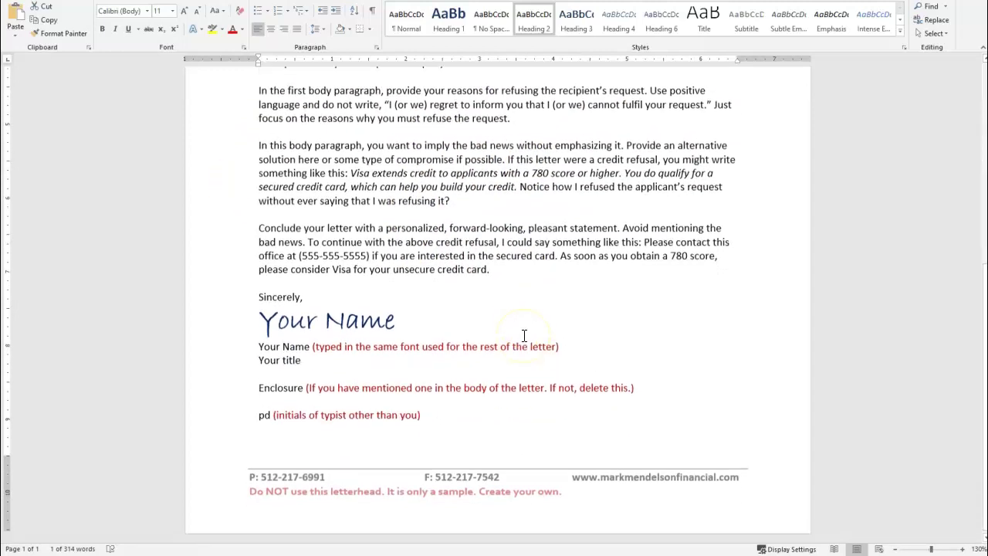
scroll(524, 334, up, 5)
scroll(524, 335, down, 5)
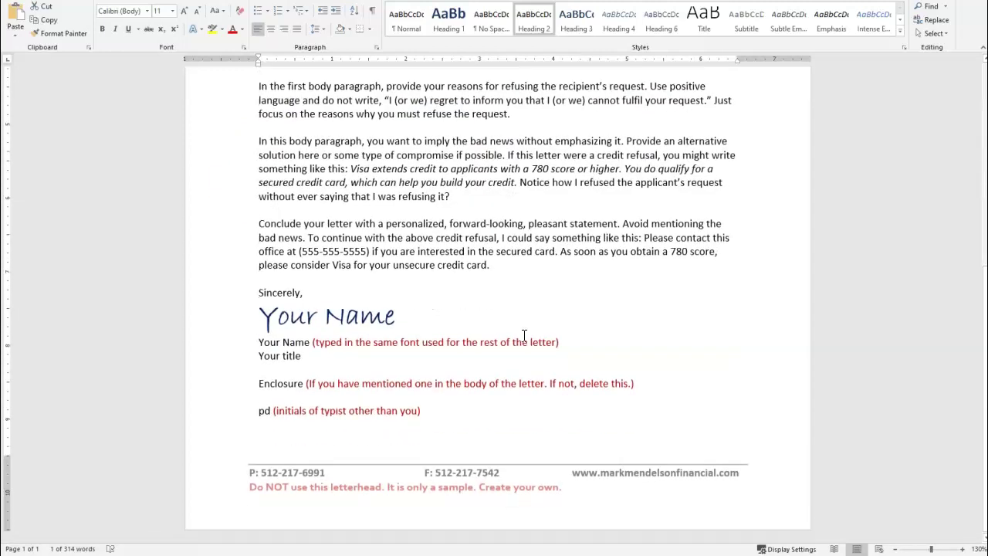
- Open the footer for editing and examine its phone, fax and website line and the red sample note
double_click(439, 495)
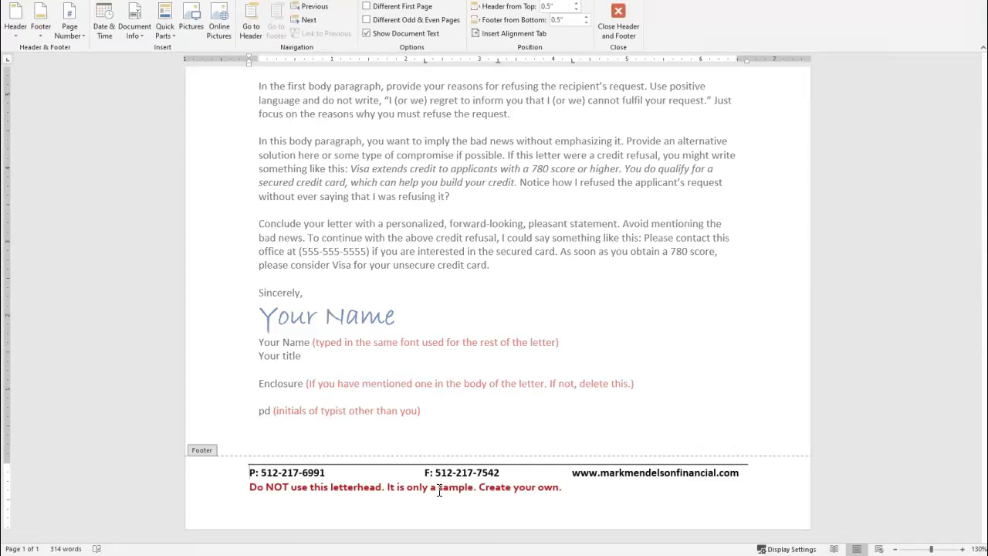
click(511, 507)
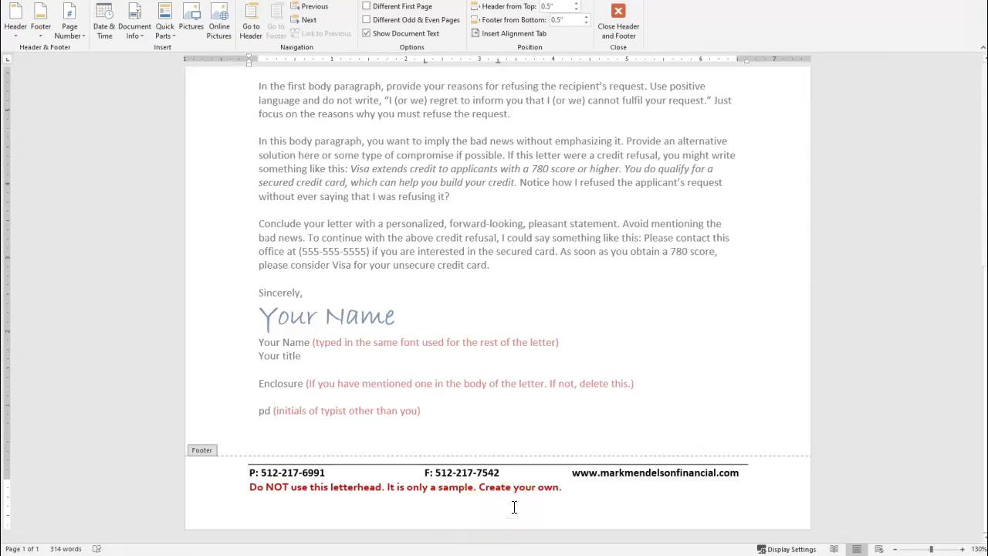
click(494, 507)
click(354, 491)
click(612, 477)
click(266, 474)
click(581, 495)
click(678, 482)
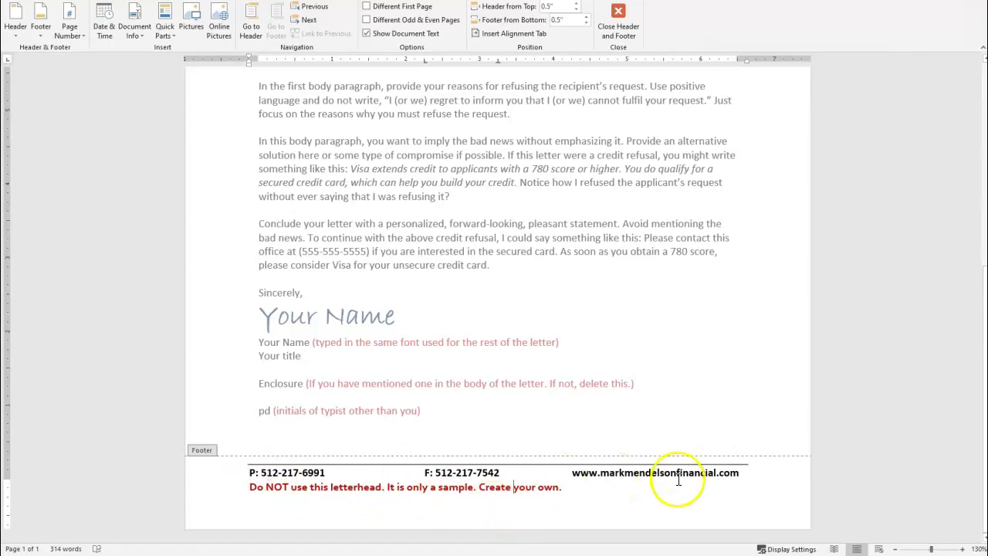
- Select the street address line in the header letterhead to point it out
scroll(672, 484, up, 6)
scroll(672, 486, up, 1)
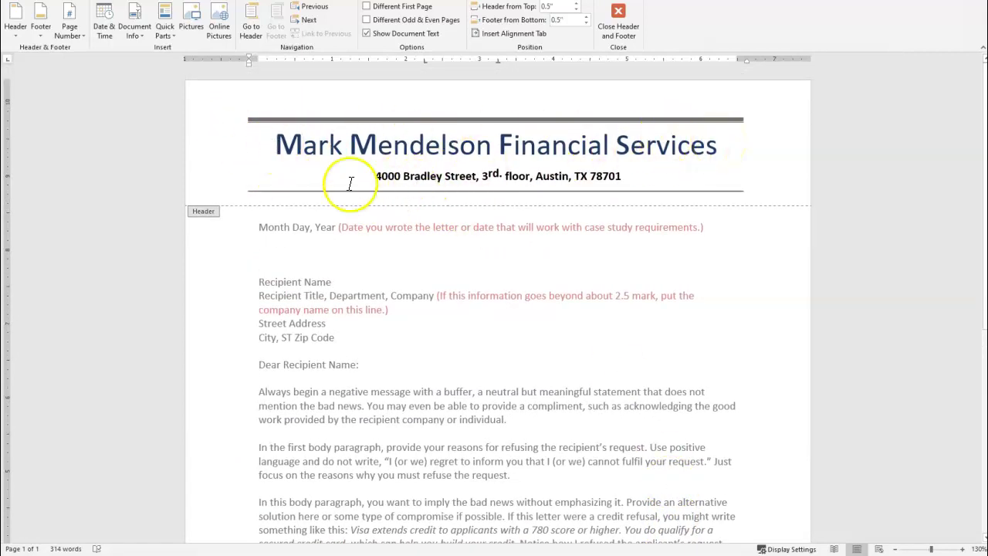
click(374, 176)
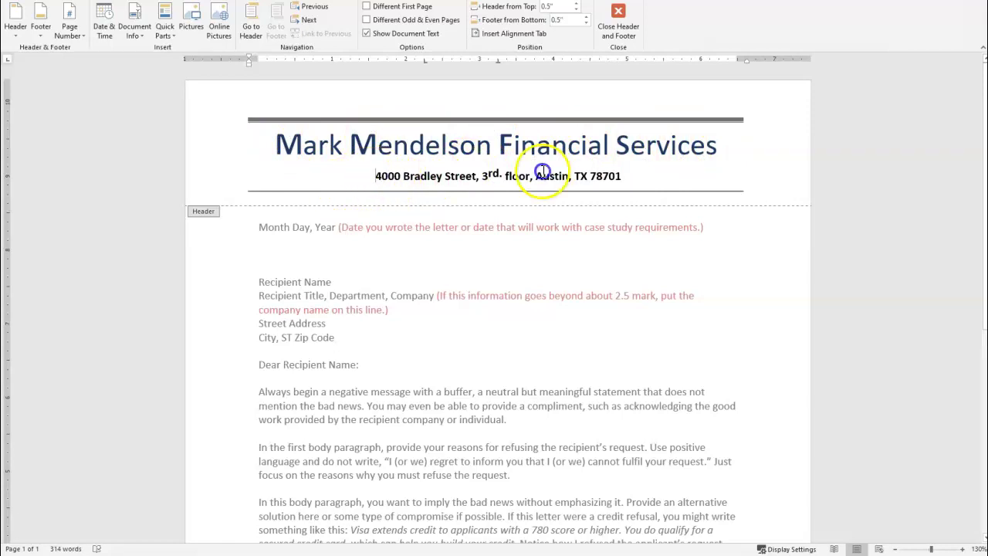
shift+click(624, 176)
- Point out the contact line in the footer, and return to editing the letter body
scroll(624, 165, down, 8)
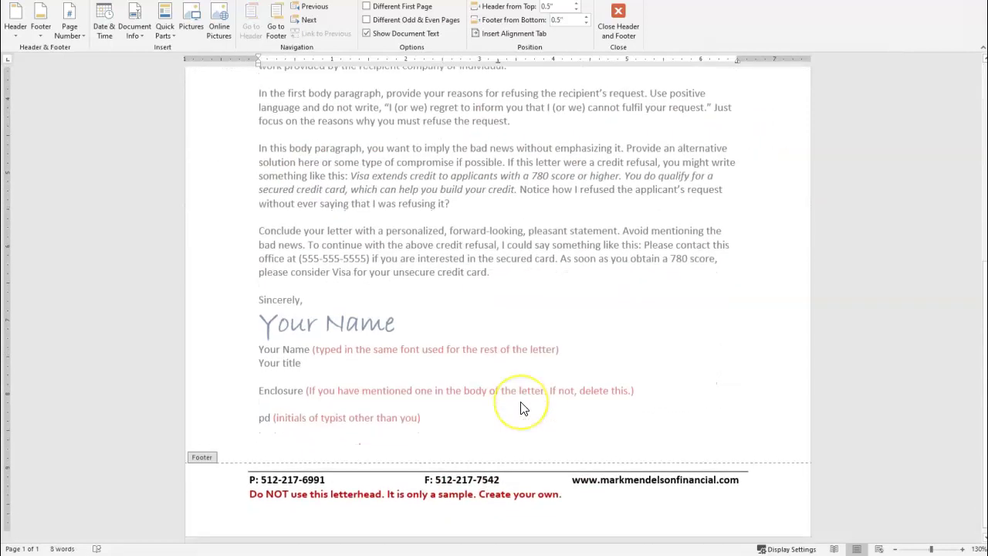
scroll(522, 407, down, 1)
click(251, 472)
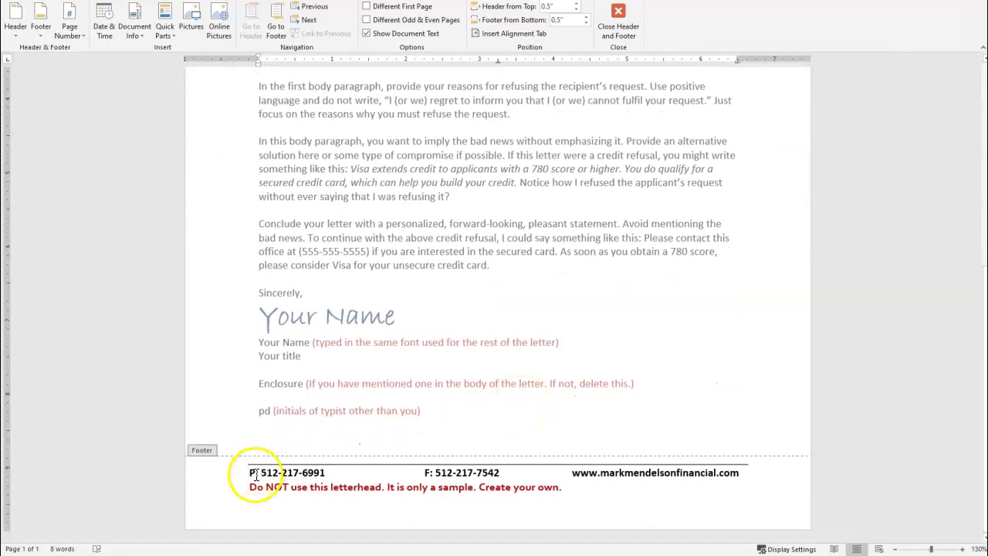
shift+click(738, 473)
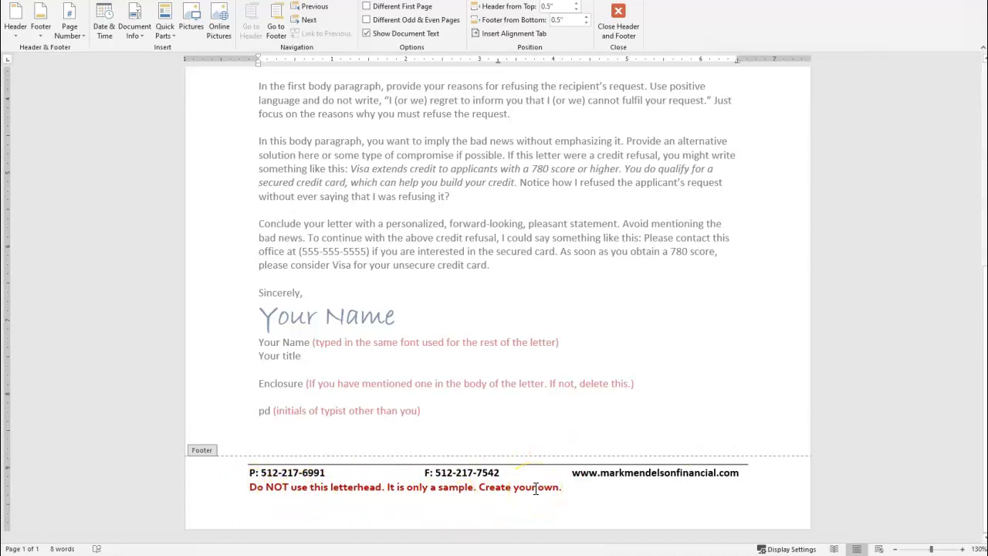
double_click(578, 362)
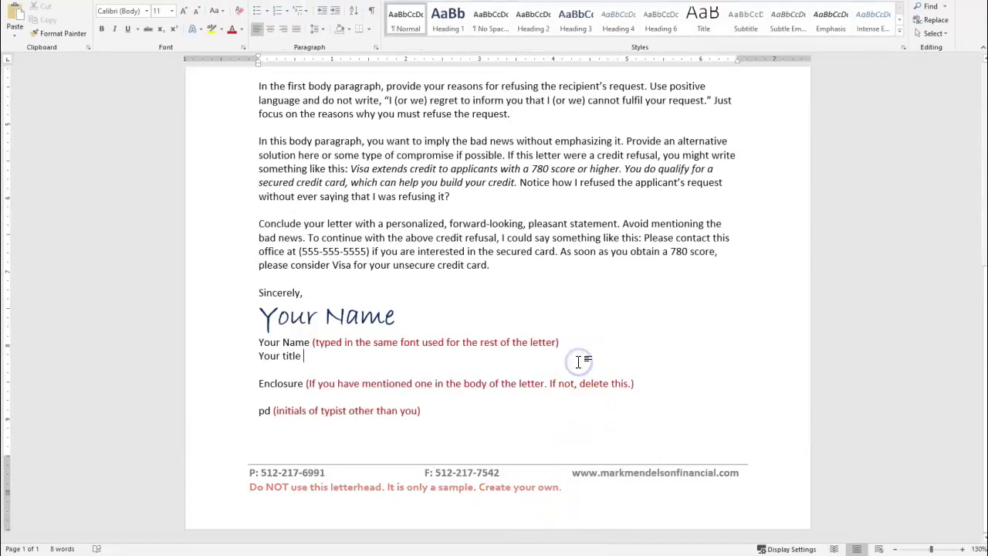
- Justify all of the letter's body text and look over the paragraph spacing
scroll(579, 361, up, 5)
scroll(579, 361, up, 3)
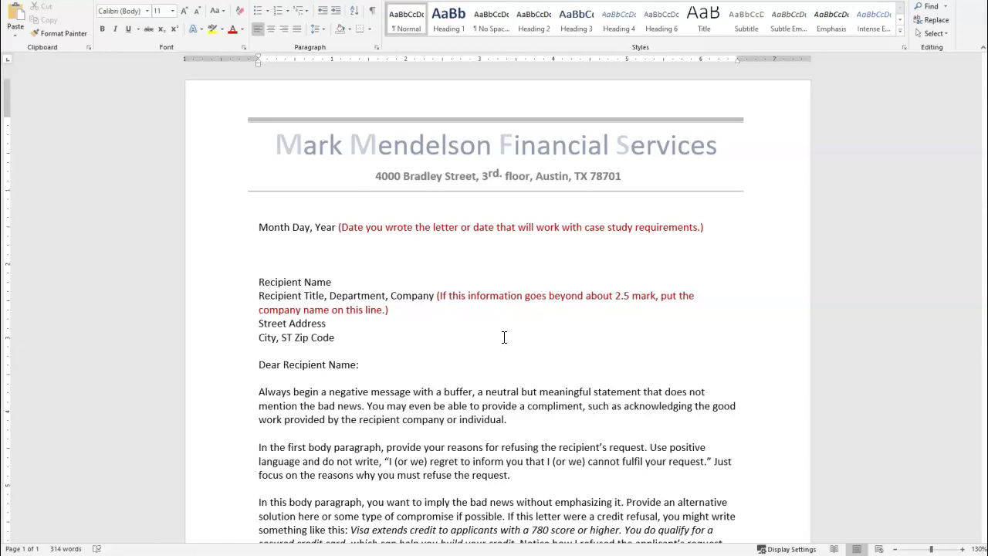
key(ctrl+a)
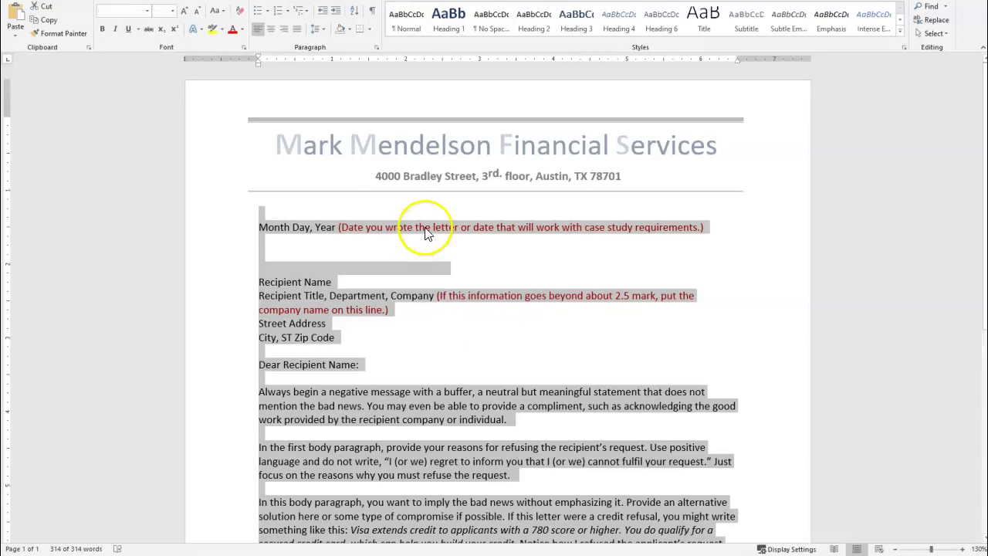
click(296, 29)
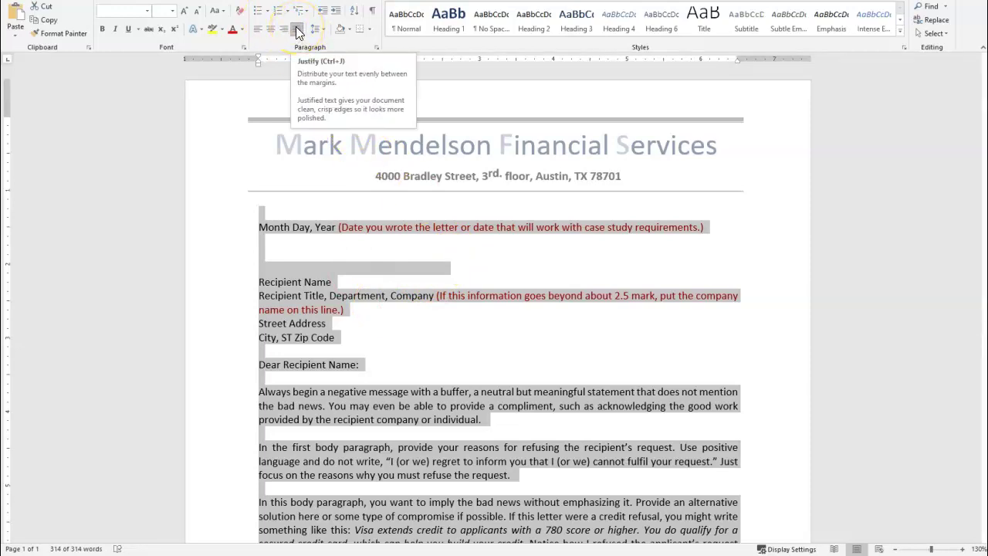
scroll(760, 403, down, 2)
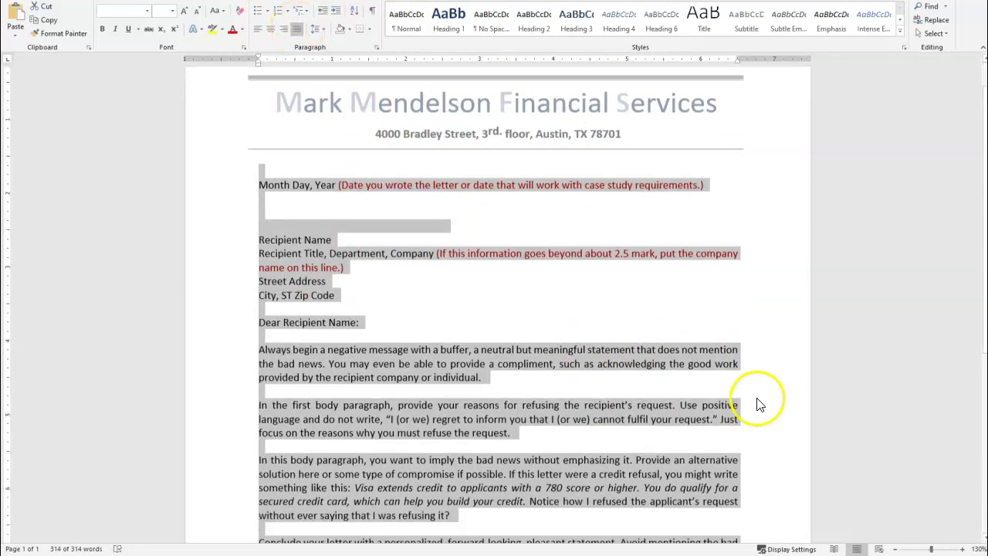
scroll(733, 415, down, 4)
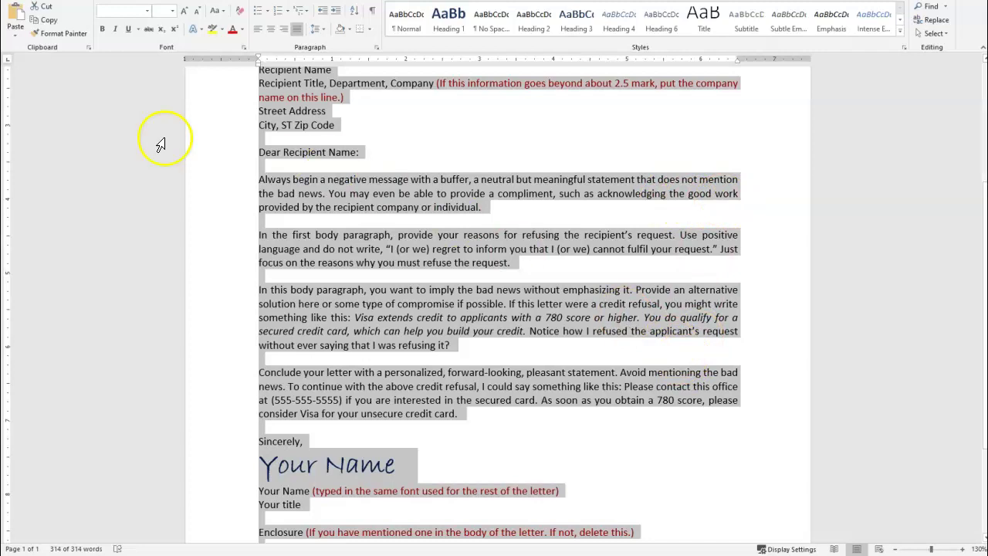
- Set all of the letter's body text to left alignment
click(259, 31)
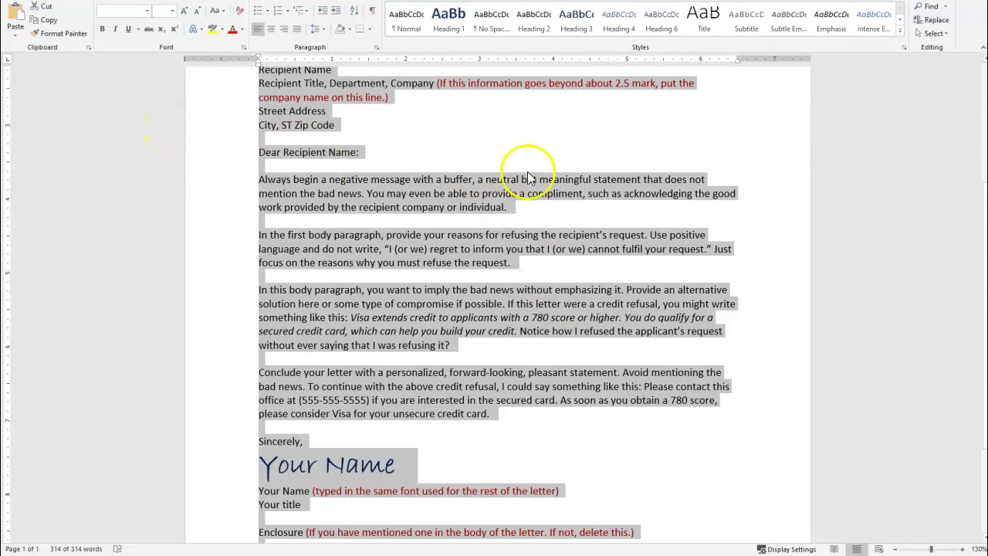
scroll(660, 303, down, 4)
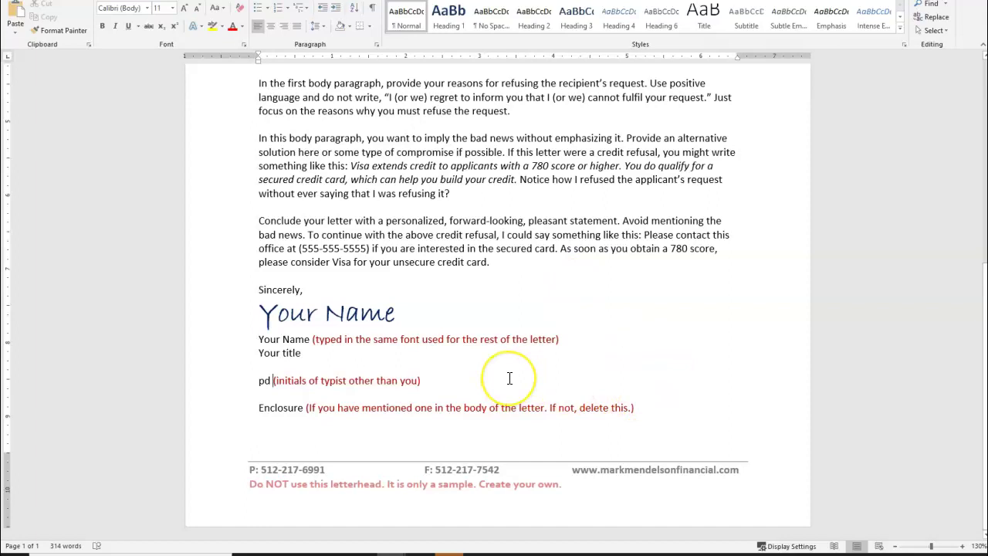
- Review the letter's layout from the letterhead down to the typist initials and enclosure lines
scroll(509, 378, up, 2)
scroll(513, 386, down, 2)
scroll(521, 267, up, 2)
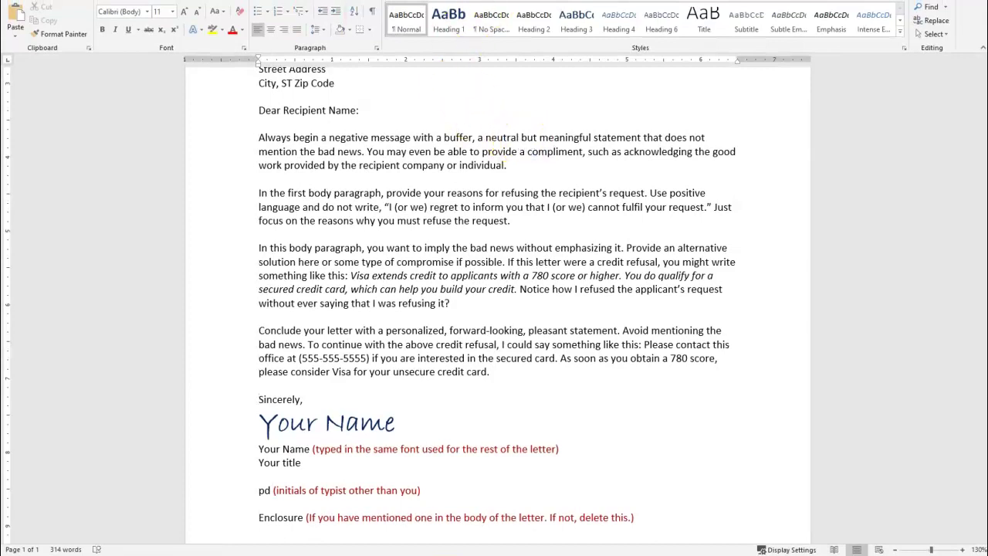
scroll(628, 287, up, 5)
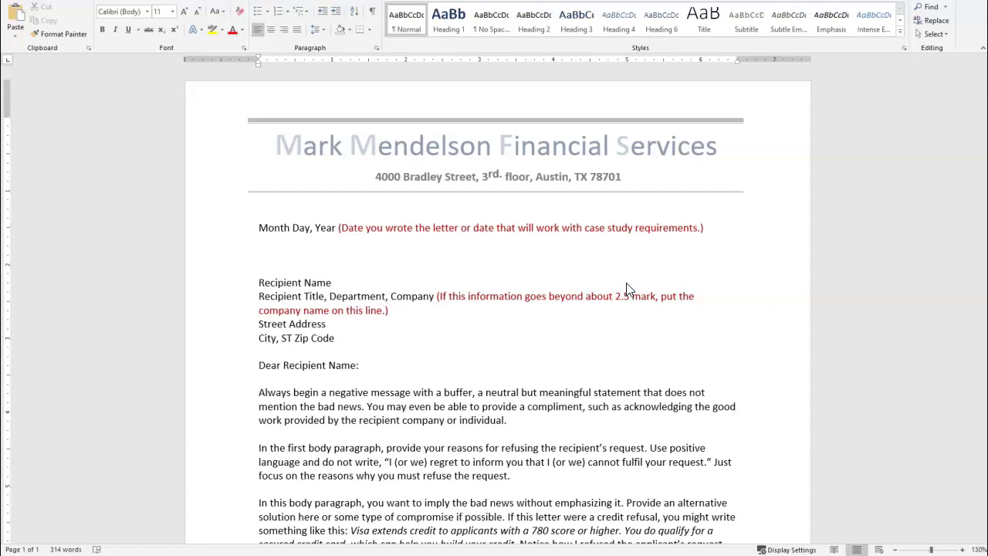
scroll(626, 290, down, 2)
scroll(627, 289, down, 8)
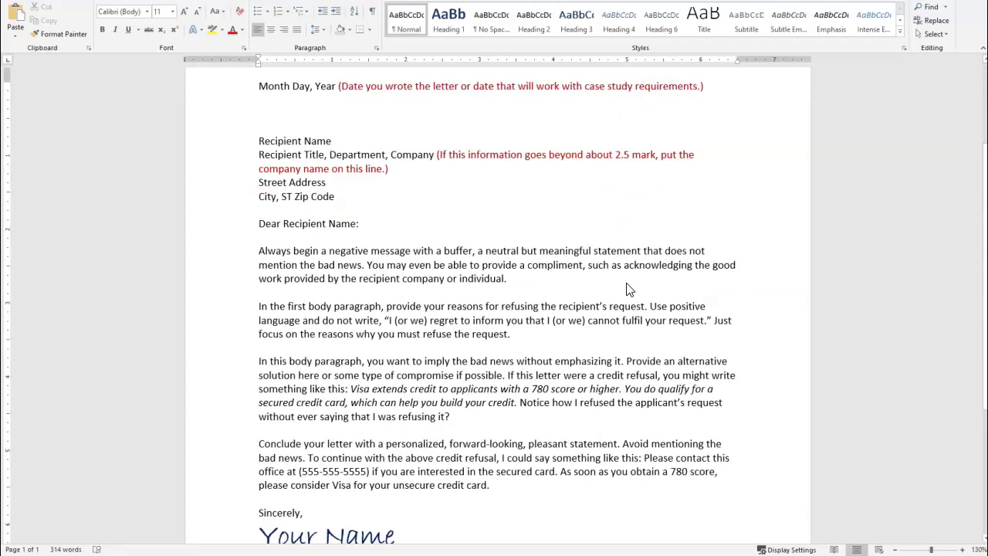